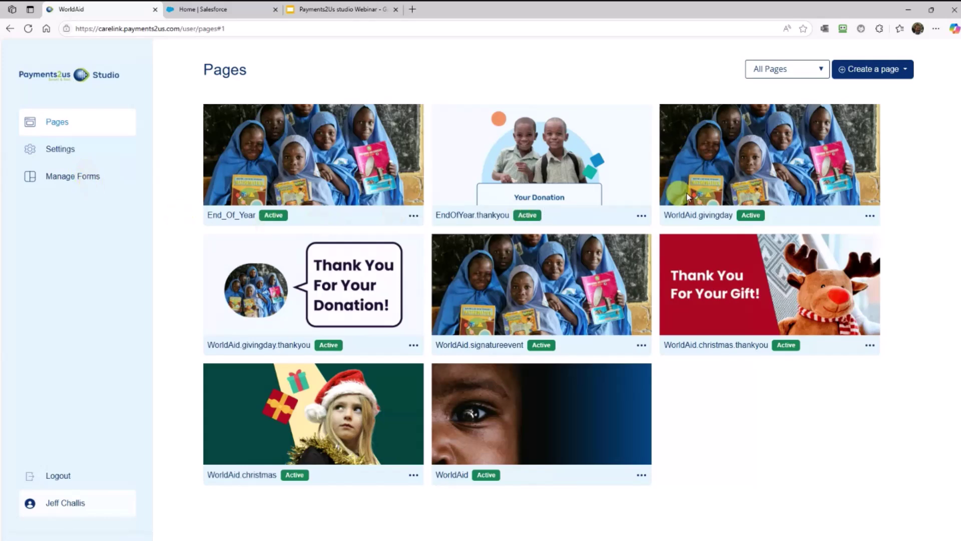
Open the End_Of_Year page live in a new tab from its card's View option
left_click(413, 216)
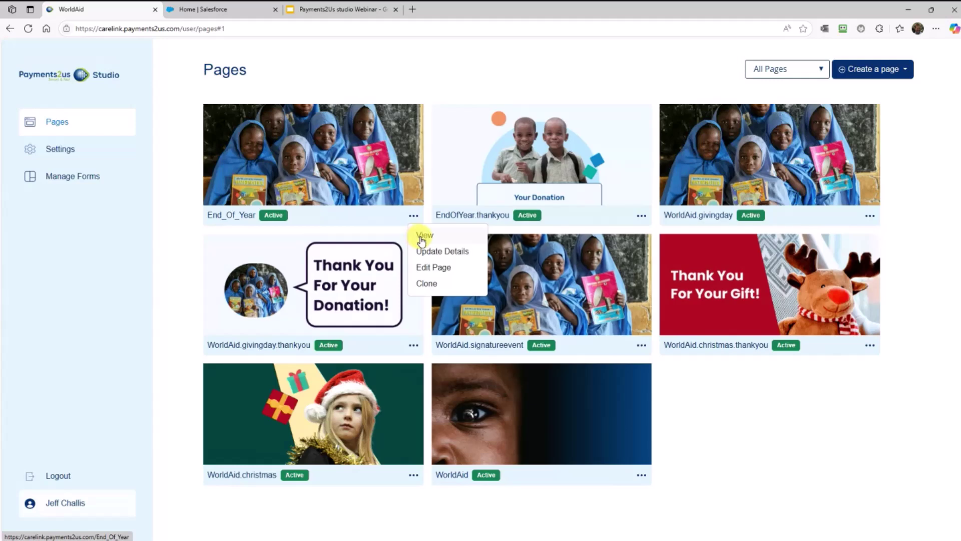
left_click(419, 239)
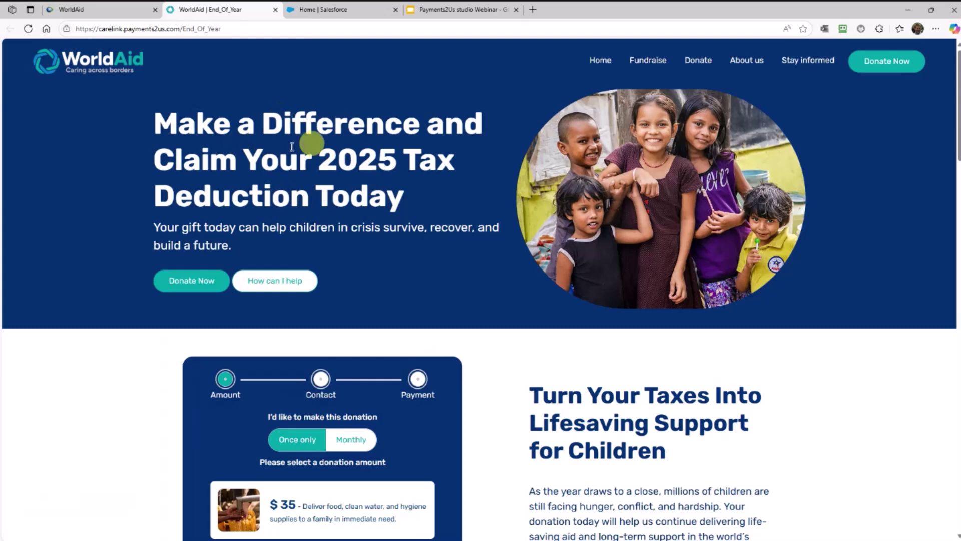
scroll(559, 240, "down", 3)
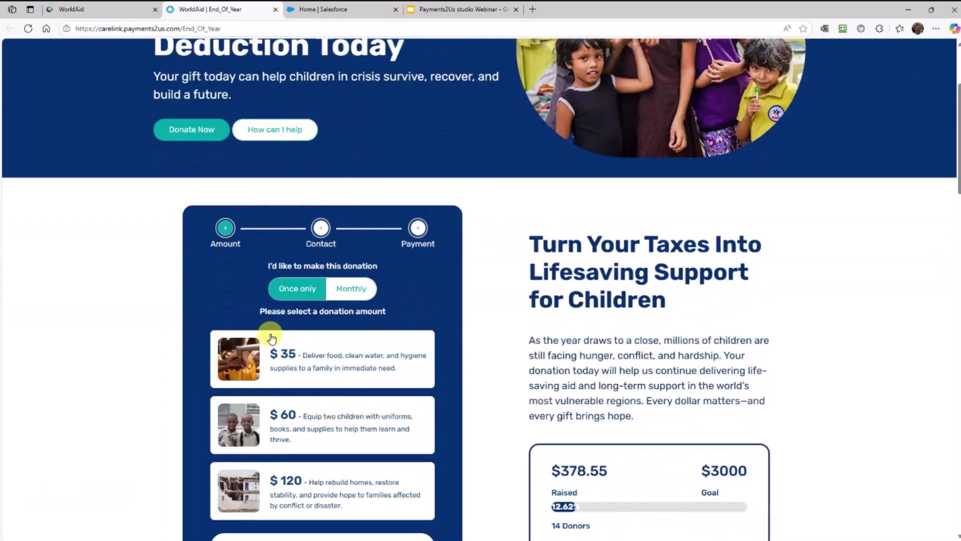
scroll(286, 354, "down", 3)
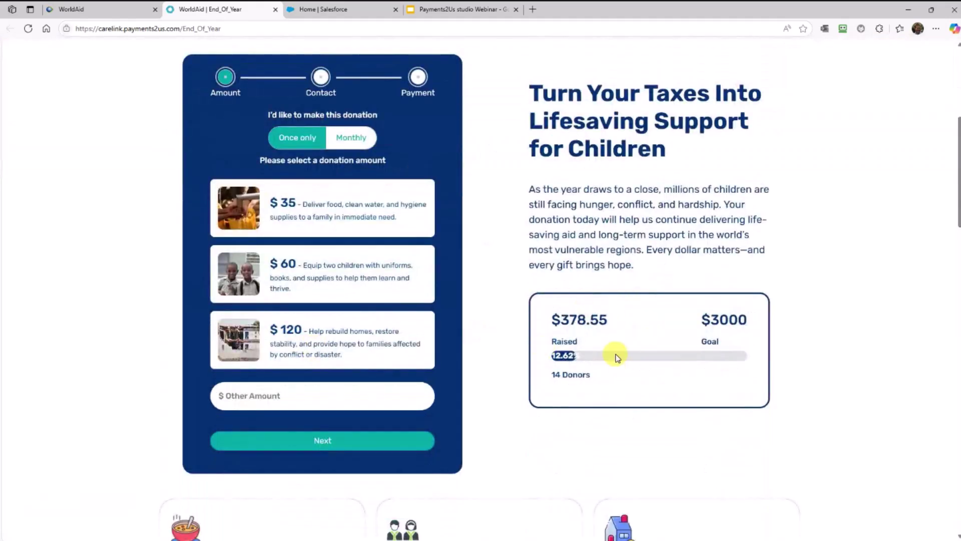
Scroll through the page's $30/$60/$120 donation cards and countdown timer, then return to the top
scroll(615, 363, "down", 5)
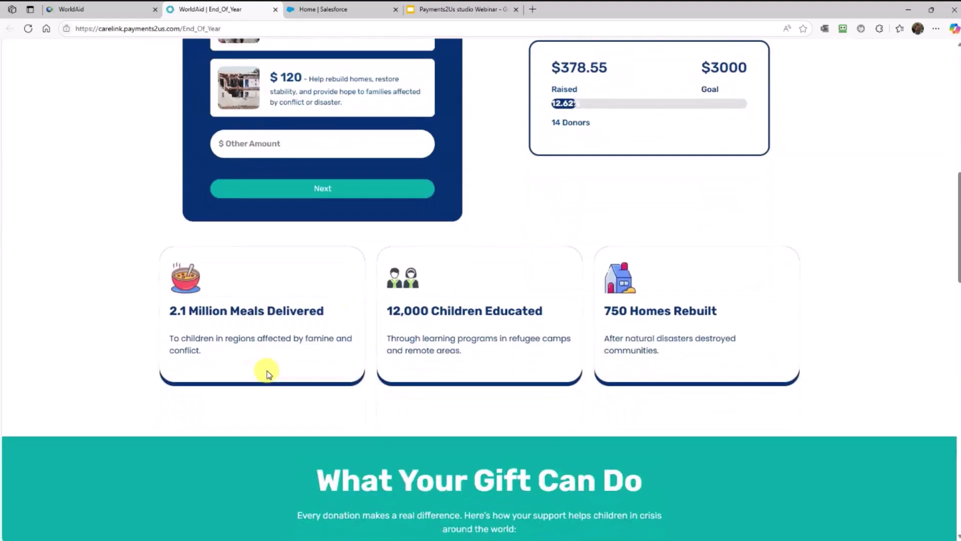
scroll(268, 373, "down", 9)
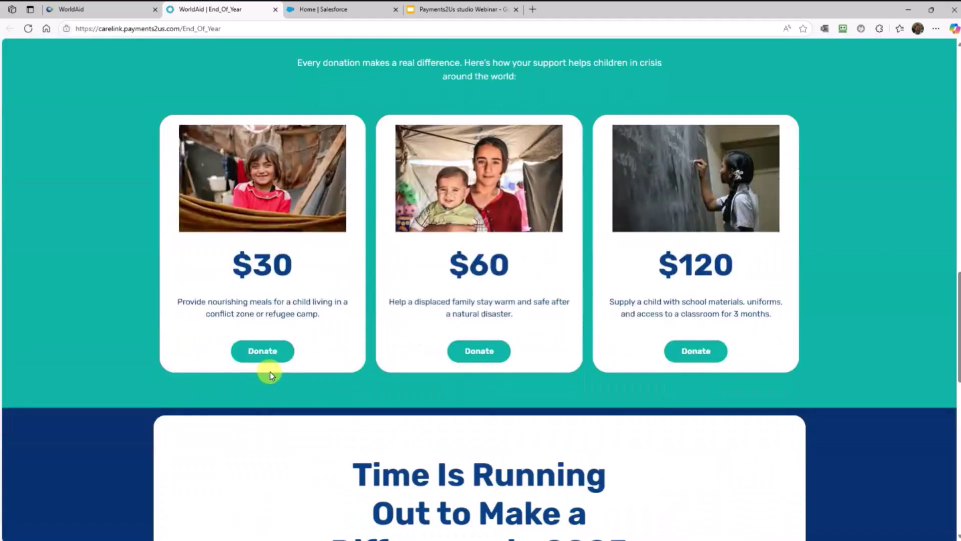
scroll(269, 371, "down", 3)
scroll(269, 373, "down", 4)
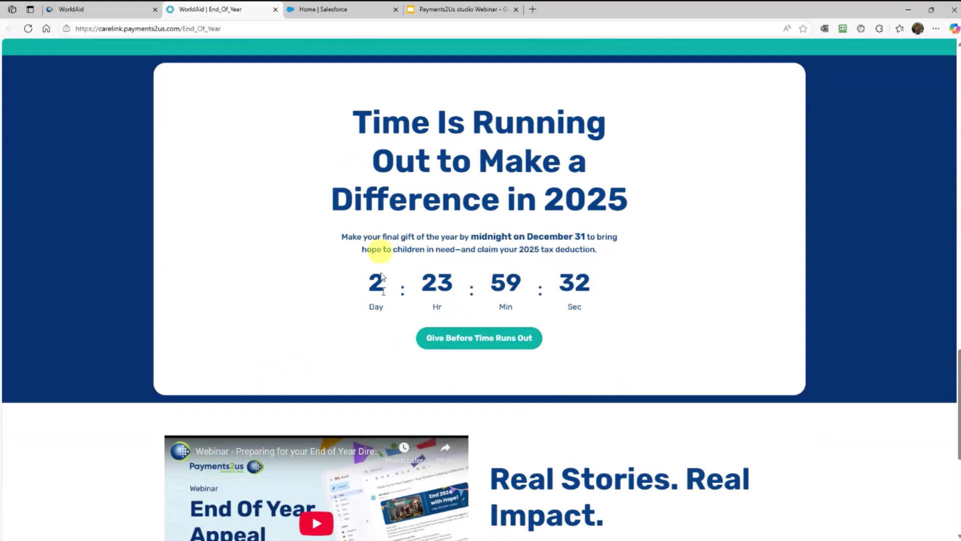
scroll(410, 364, "down", 4)
scroll(414, 364, "up", 1)
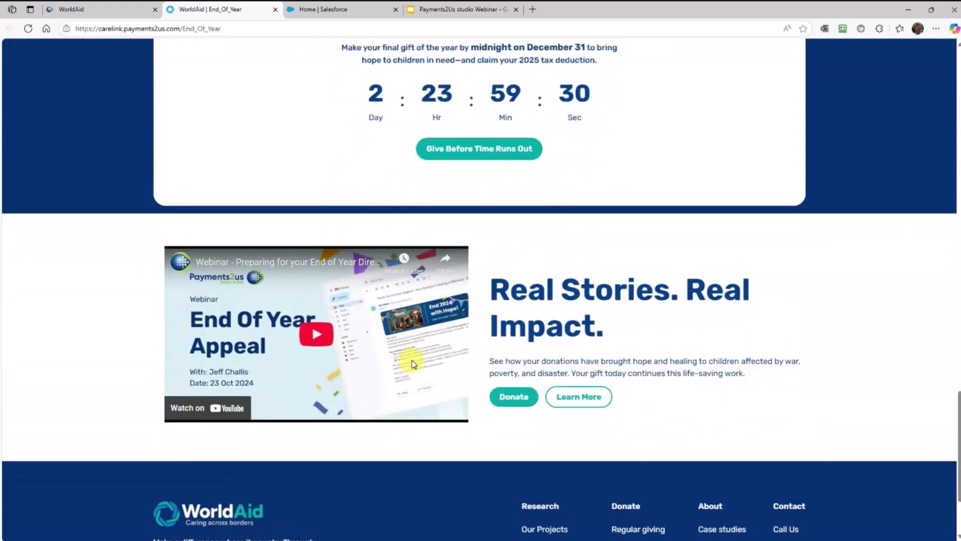
scroll(414, 364, "down", 3)
scroll(415, 364, "up", 3)
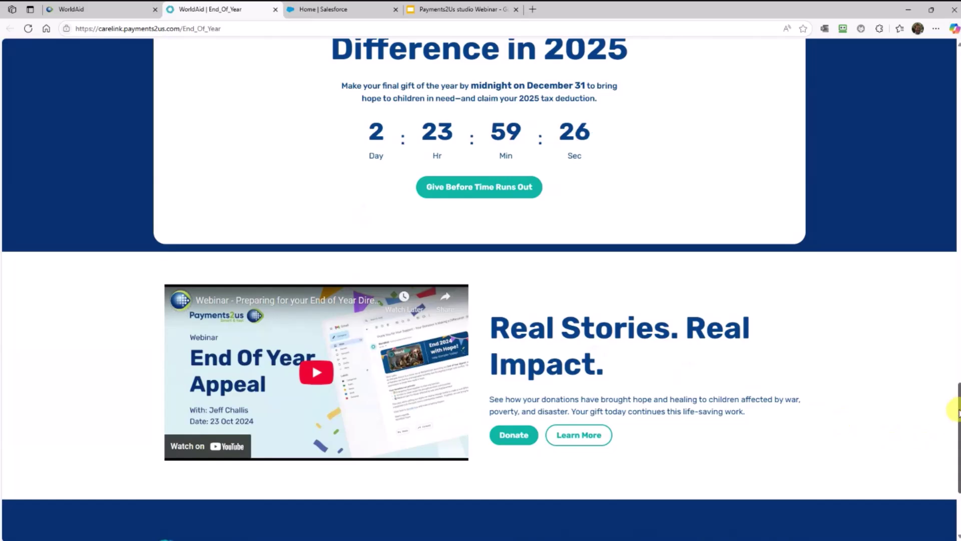
left_click_drag(958, 411, 957, 68)
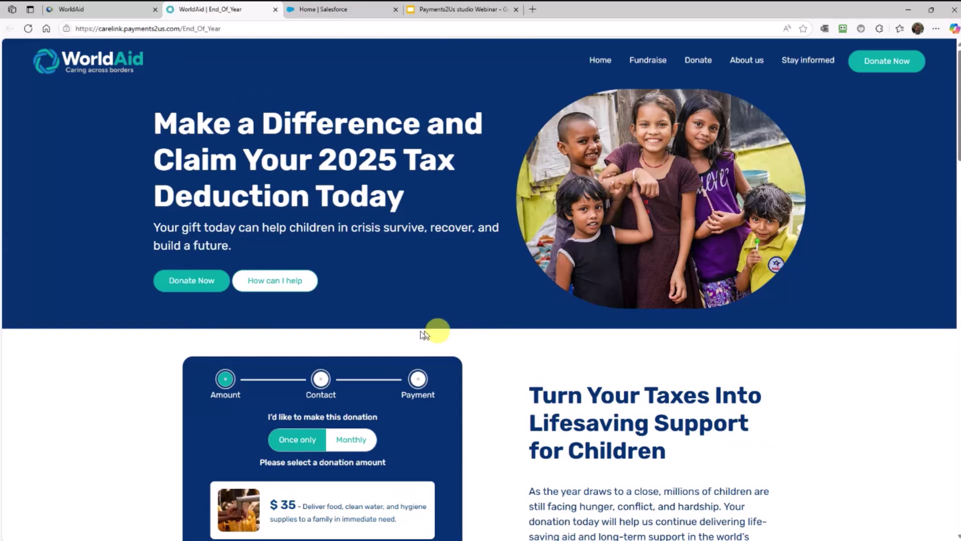
Choose a $50 monthly donation on the form and advance to the contact details step
left_click(221, 295)
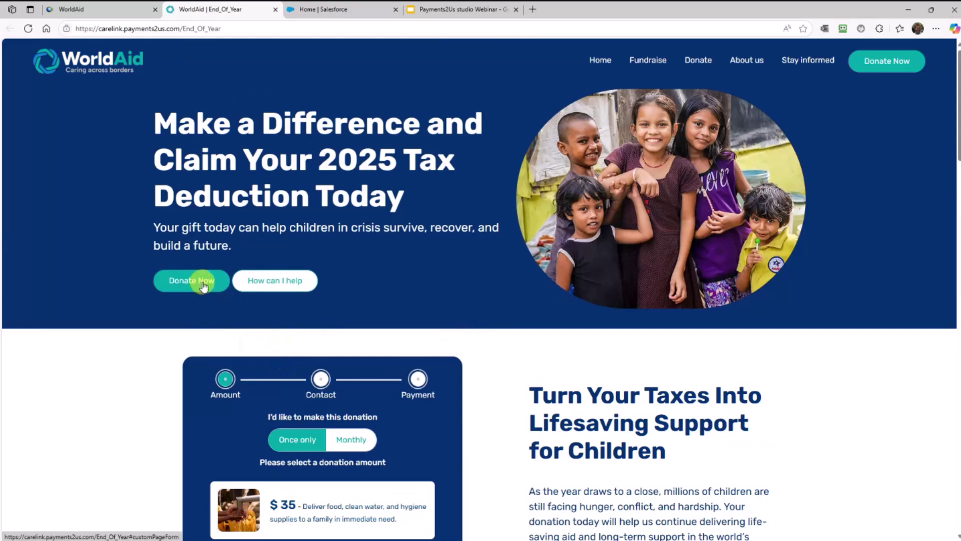
left_click(353, 124)
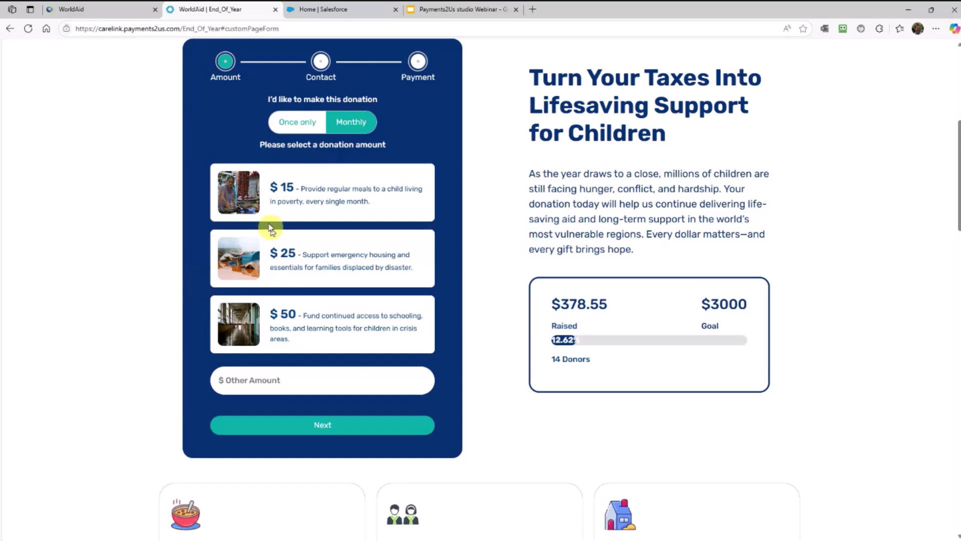
left_click(242, 309)
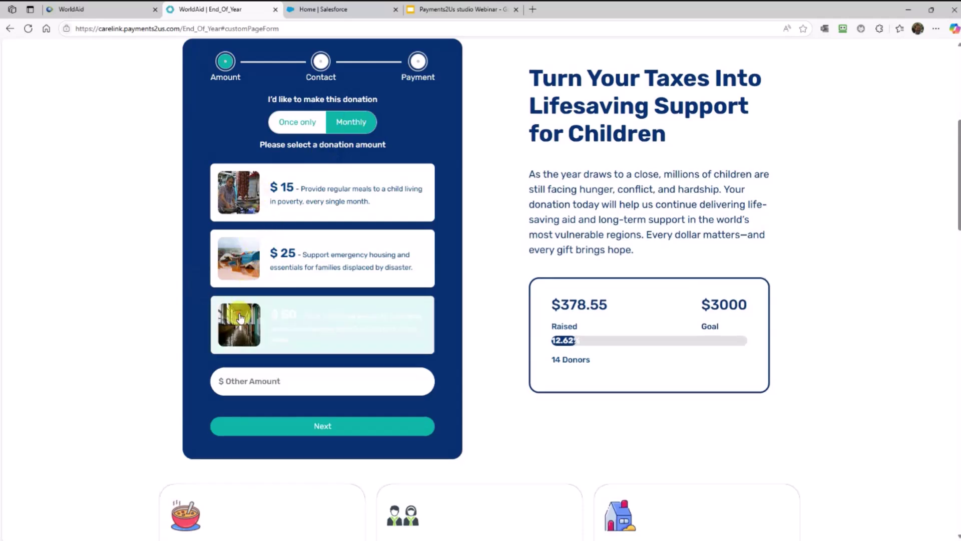
left_click(314, 424)
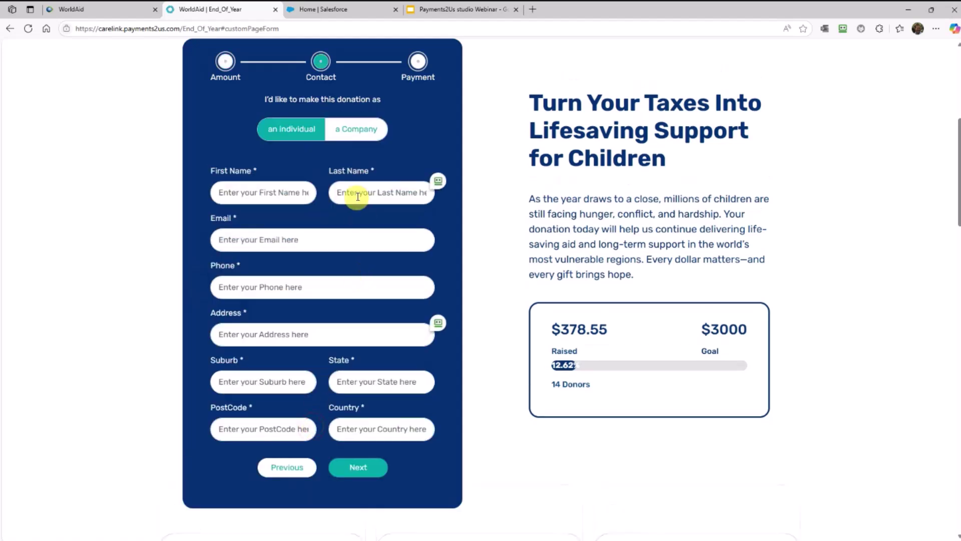
Autofill contact fields from the saved profile, then replace the address with the '209…' suggestion
left_click(361, 193)
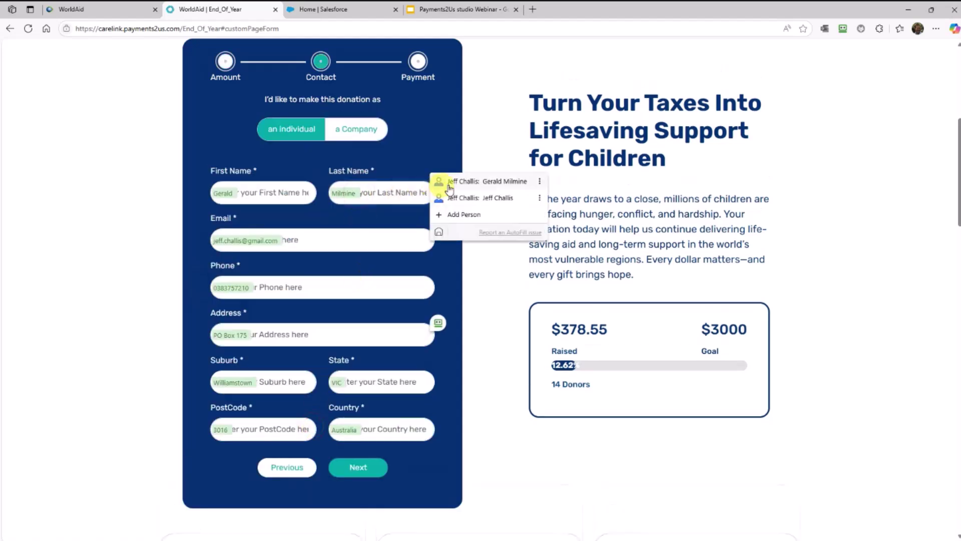
left_click(540, 182)
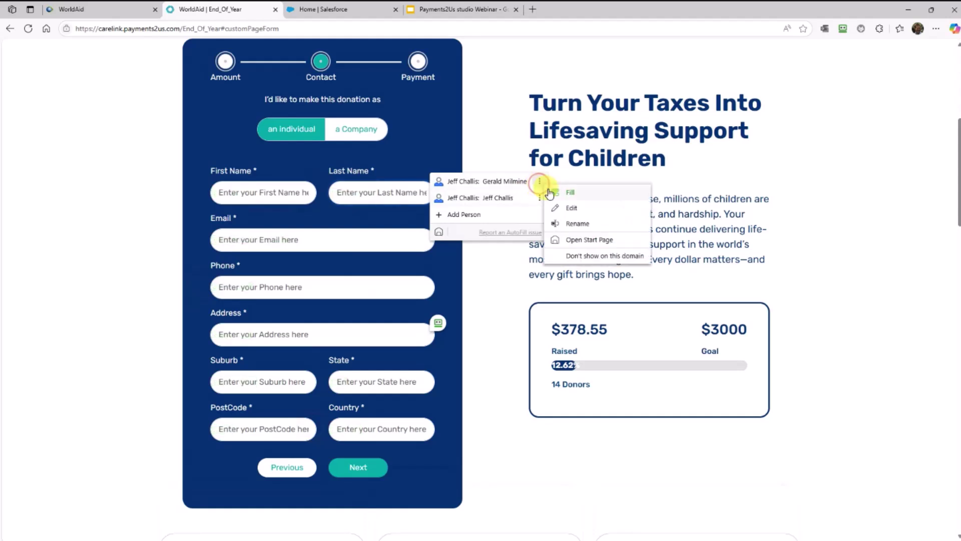
left_click(554, 192)
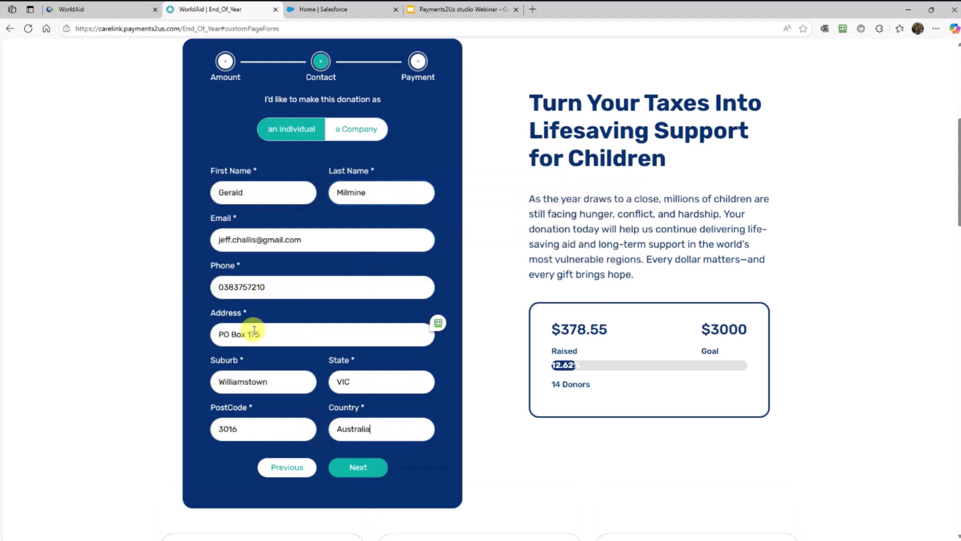
left_click(272, 336)
left_click_drag(272, 335, 220, 332)
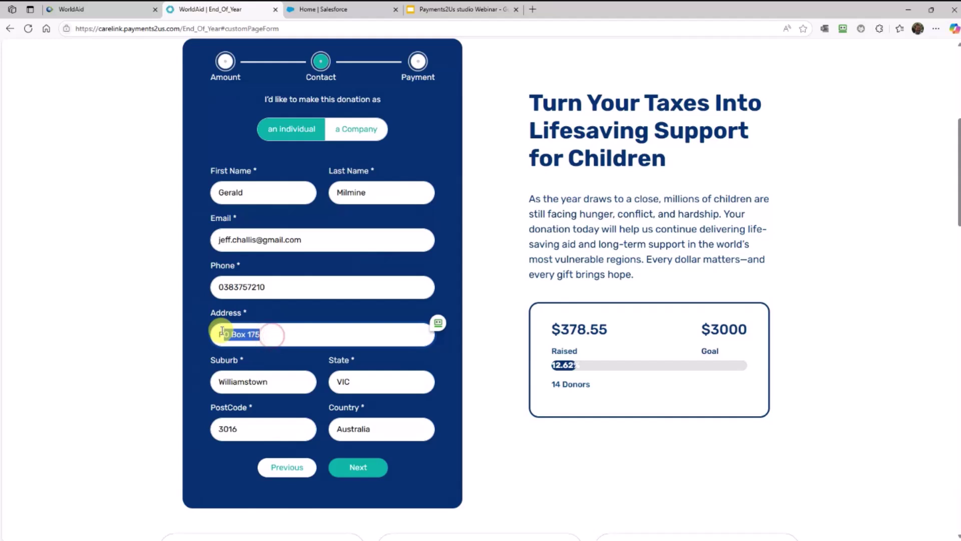
key("BackSpace")
type("209 hyd")
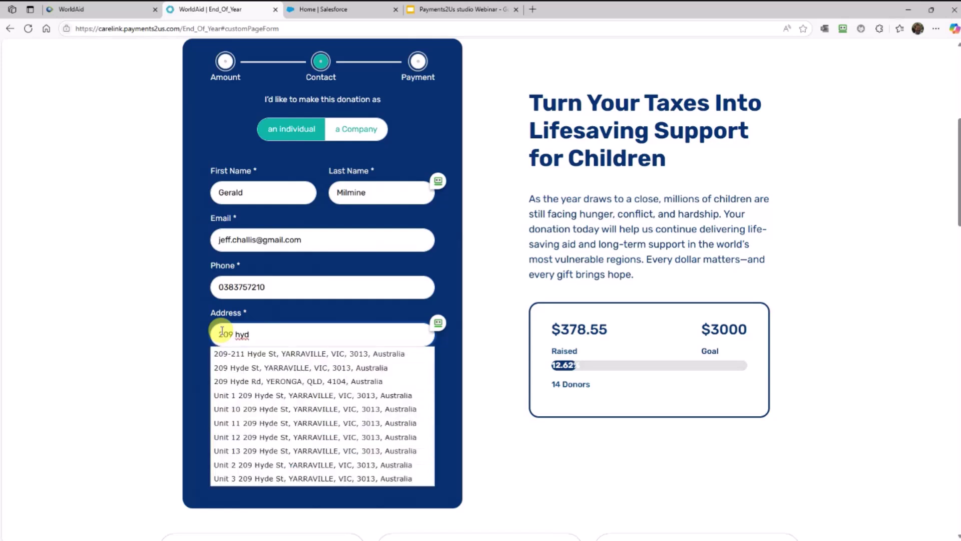
left_click(247, 374)
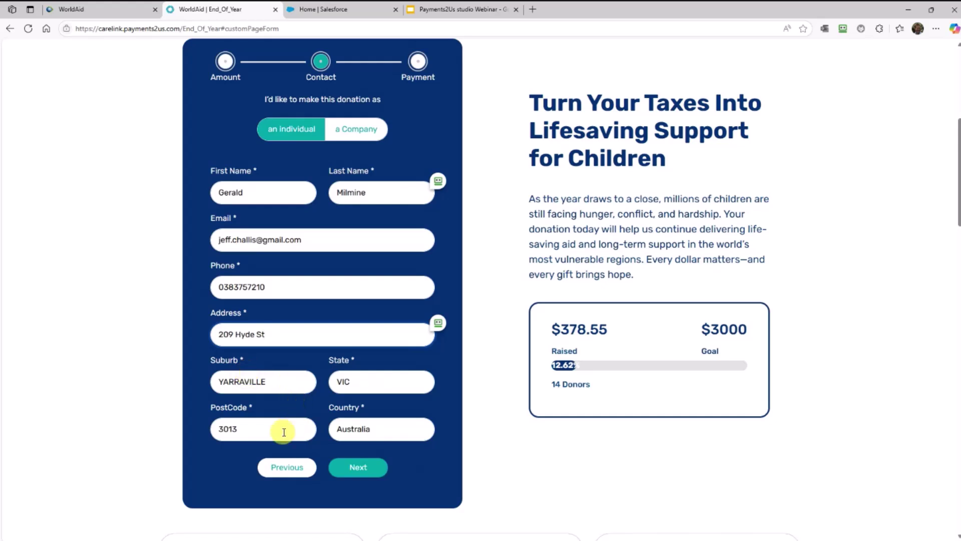
Advance to the payment step and dismiss the test-mode payments notice
left_click(358, 470)
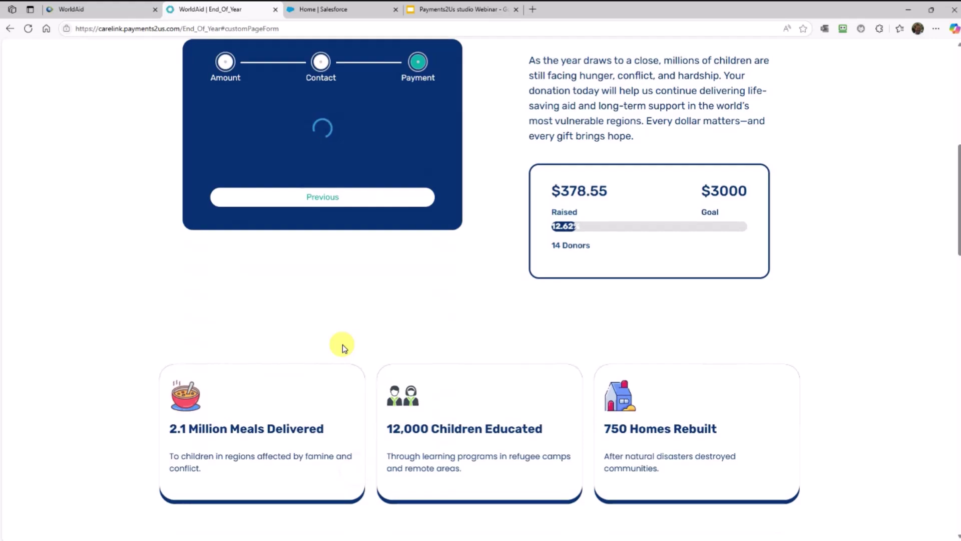
scroll(342, 345, "up", 1)
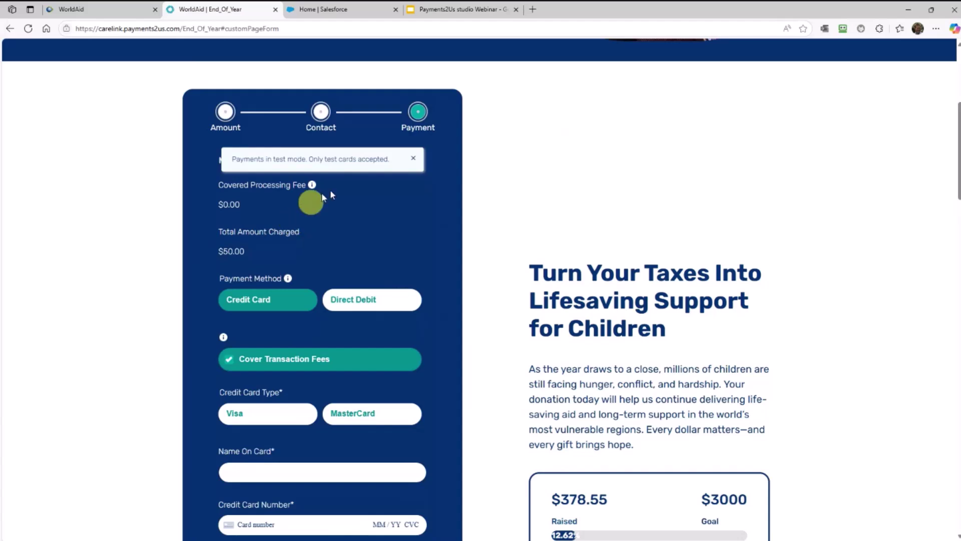
left_click(414, 158)
scroll(333, 331, "down", 1)
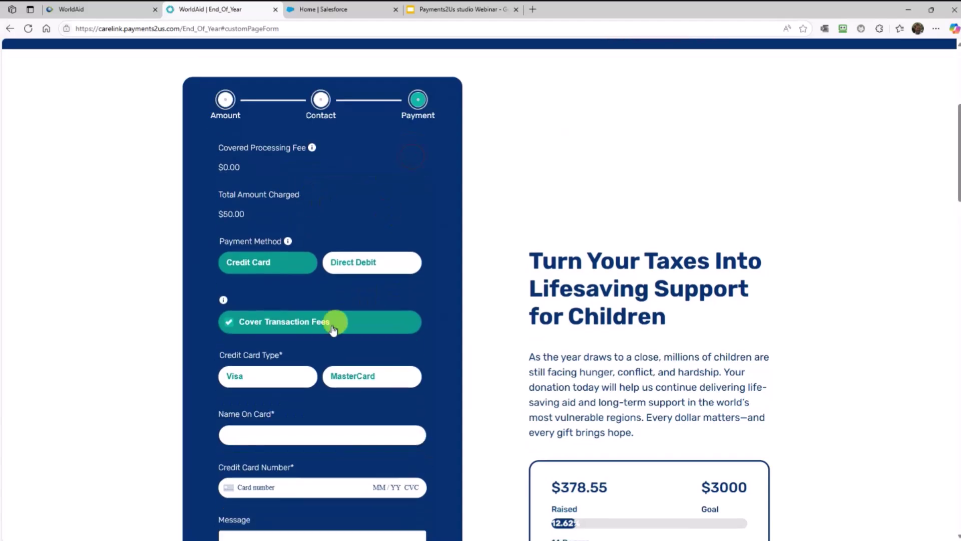
scroll(333, 331, "down", 2)
Enter the cardholder's name and the test card number, expiry and CVC, keeping fees covered ($51.38)
left_click(266, 345)
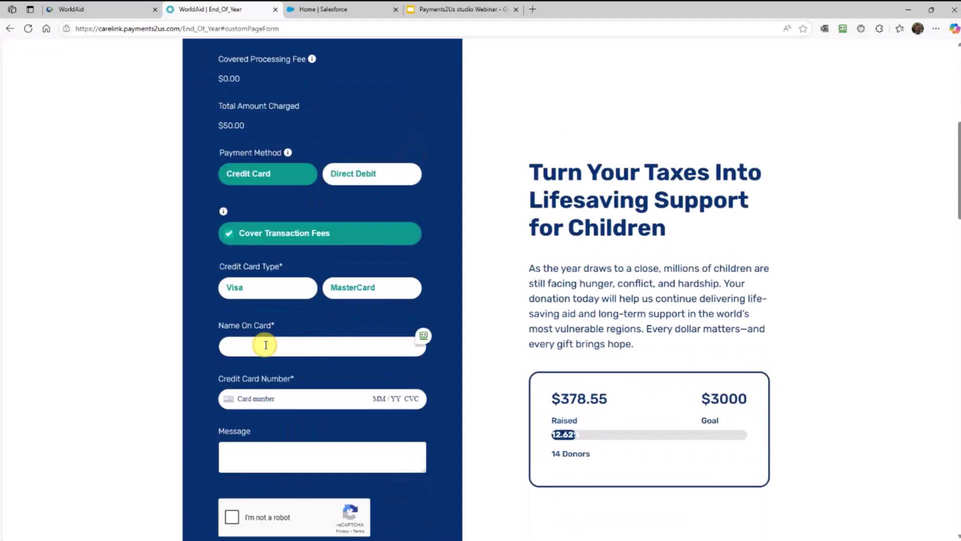
type("G")
type("41")
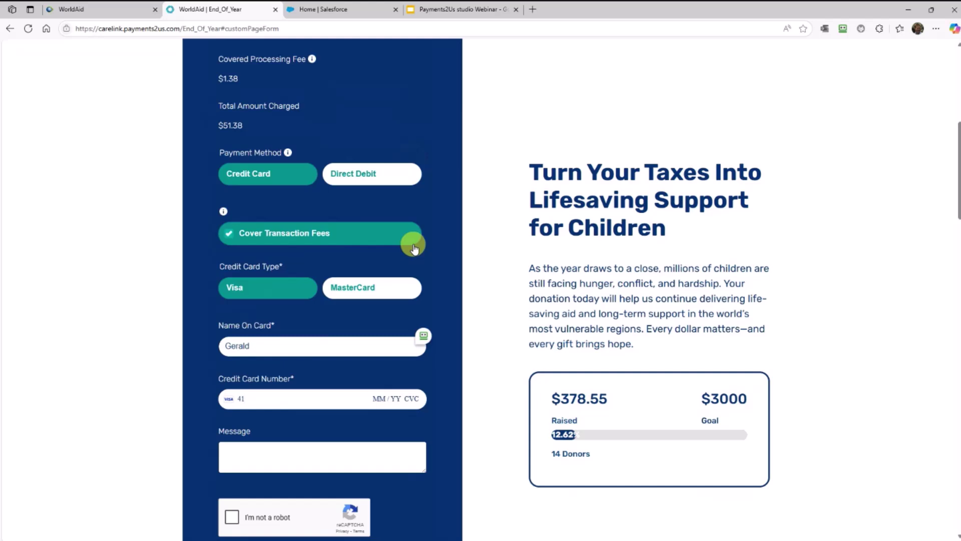
scroll(414, 246, "up", 1)
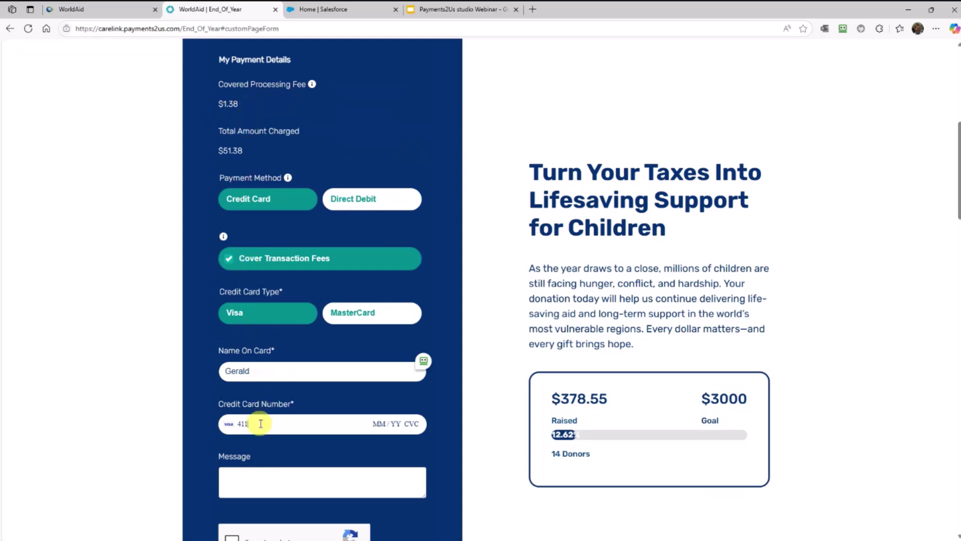
type("1111 1111 111")
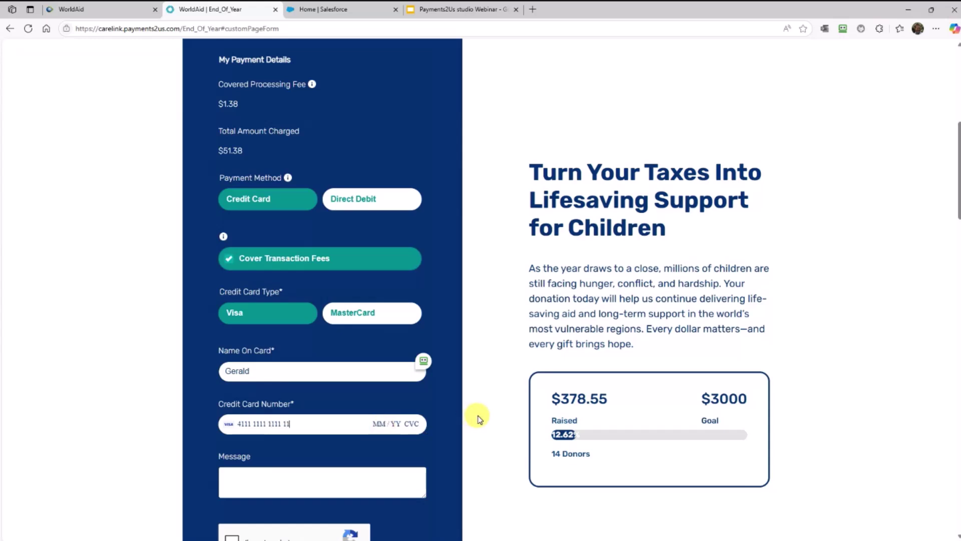
type("1 11 / 26 ")
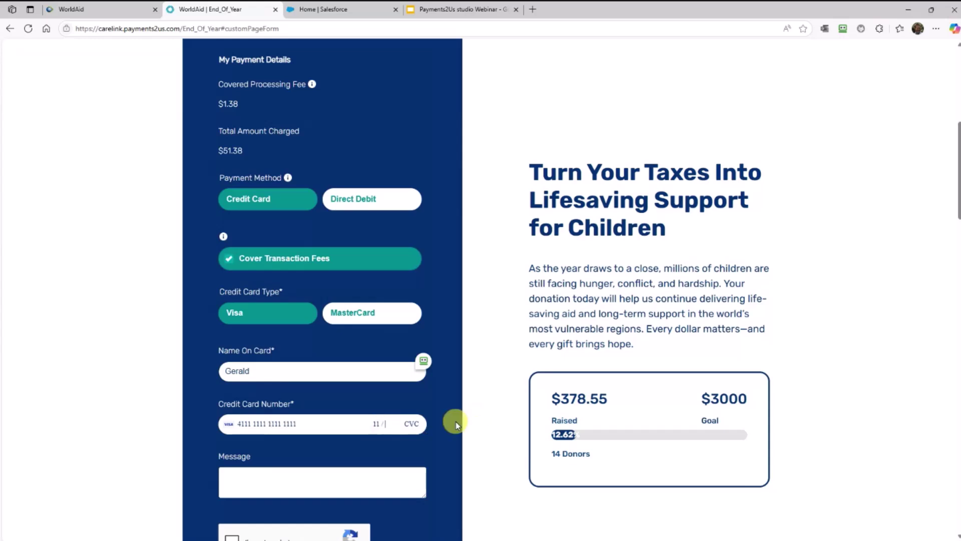
type("333")
scroll(457, 423, "down", 6)
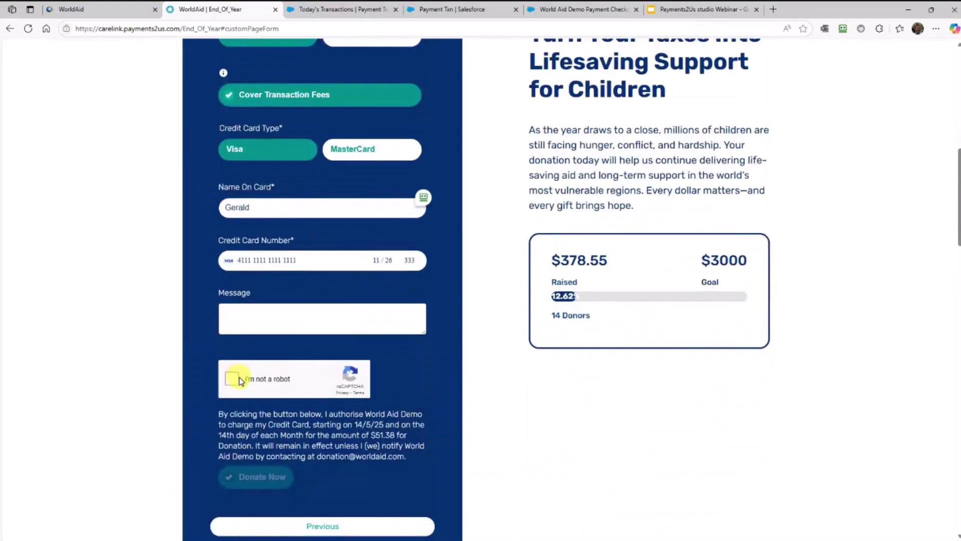
Tick the 'I'm not a robot' check and submit the $50 monthly donation with Donate Now
left_click(233, 381)
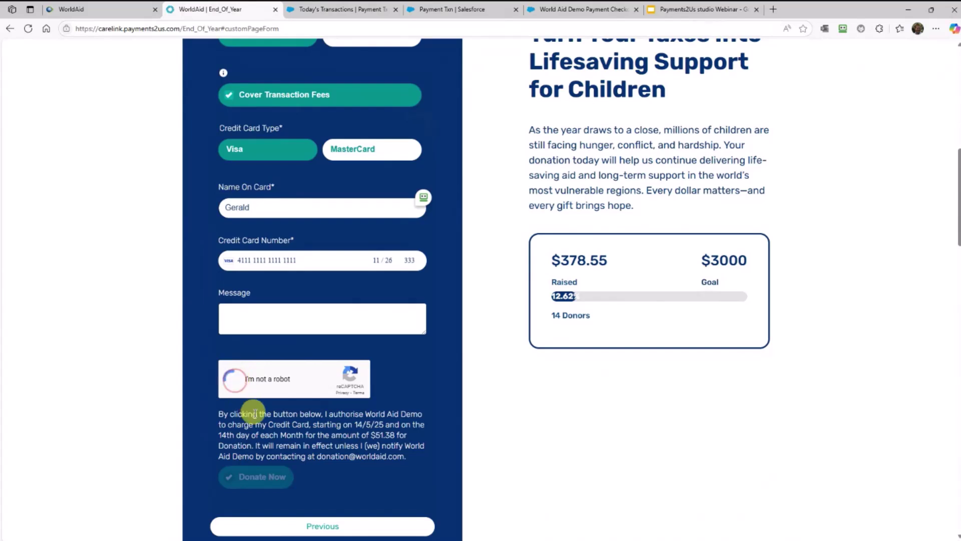
left_click(257, 473)
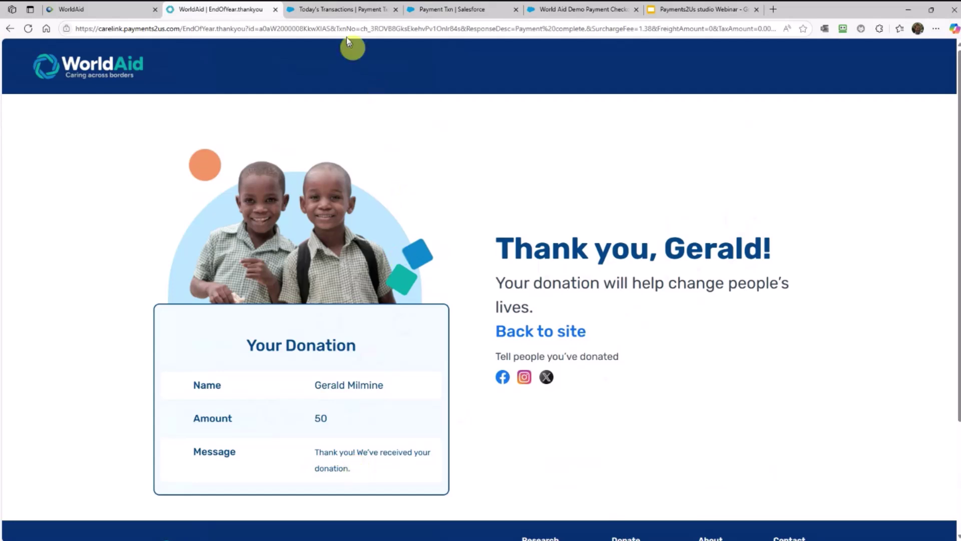
Refresh Salesforce's Payment Txns list and open the new $51.38 monthly payment transaction
left_click(340, 11)
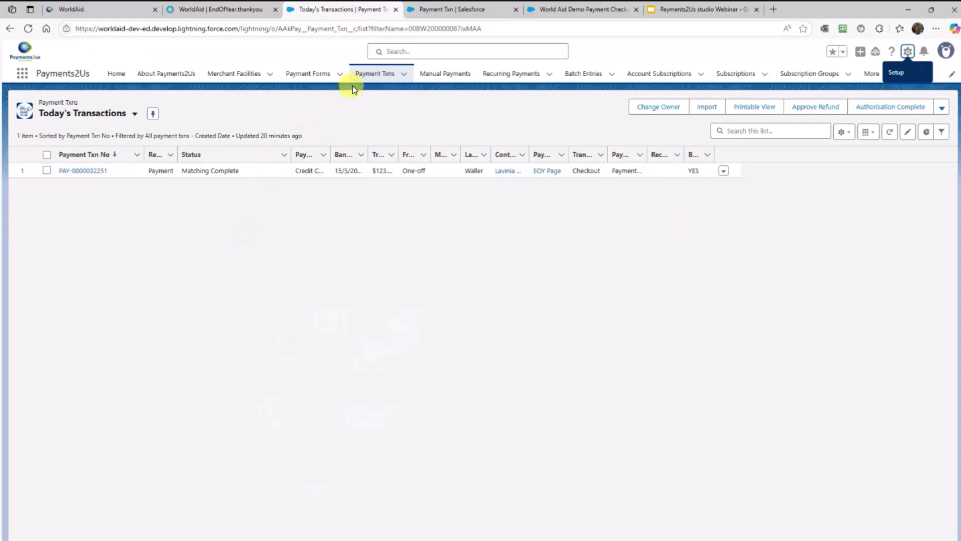
left_click(368, 78)
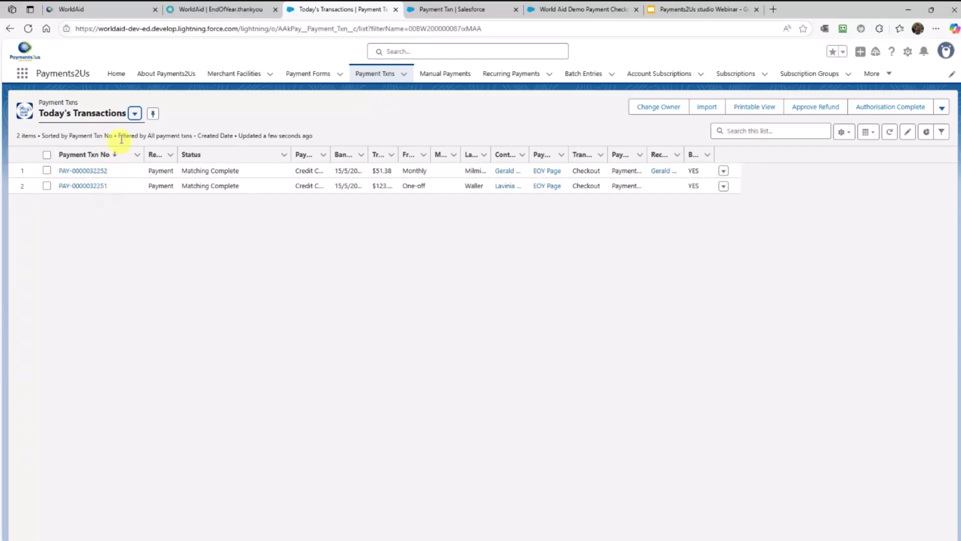
left_click(96, 174)
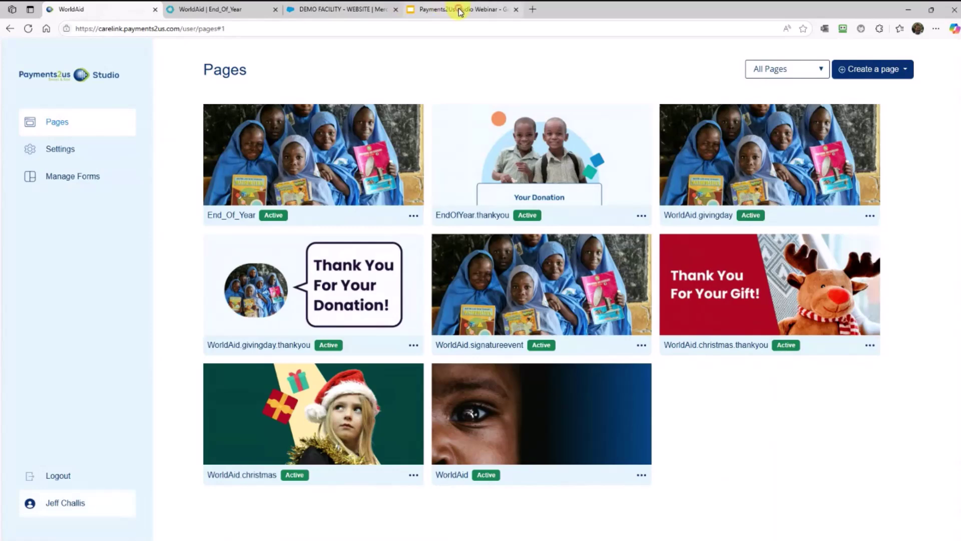
Start the Payments2Us studio Webinar deck as a full-screen slideshow from the Live Demo slide
left_click(459, 10)
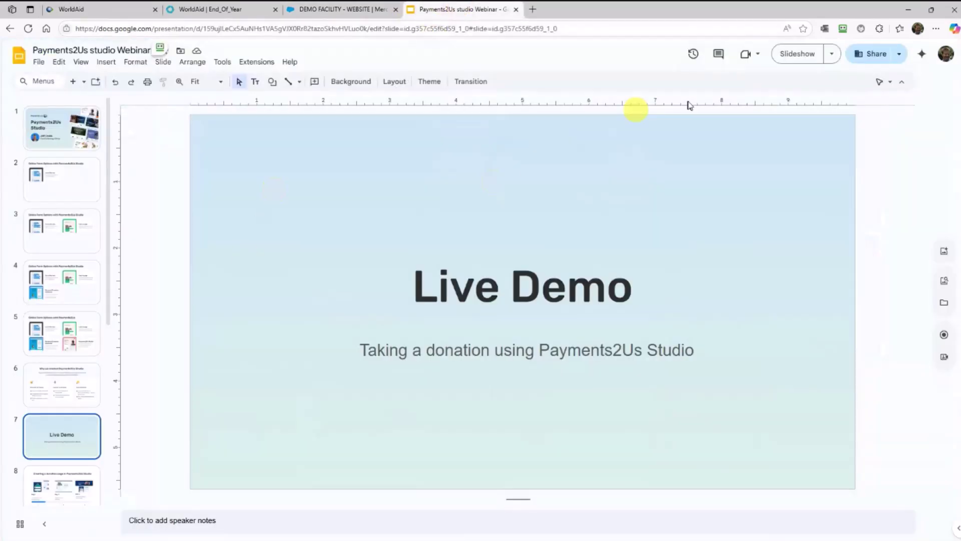
left_click(790, 55)
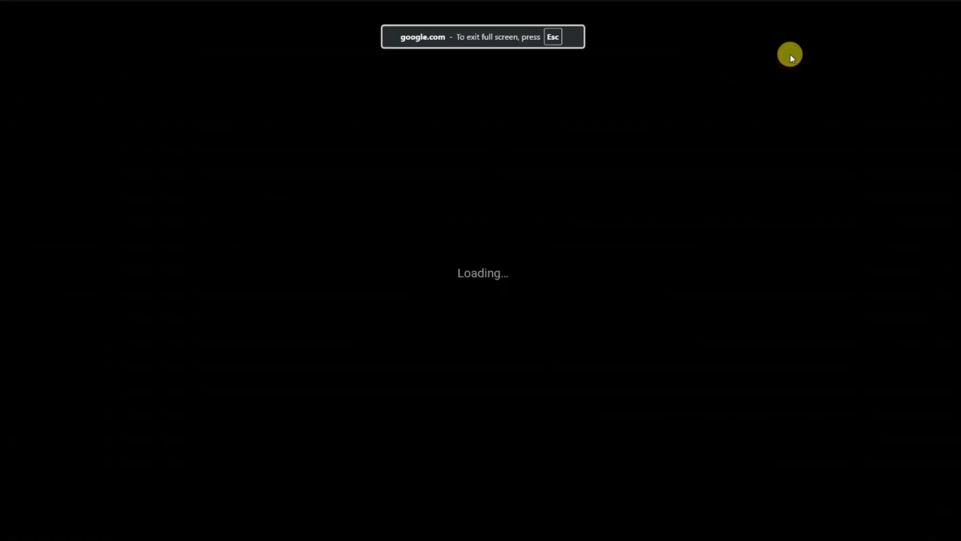
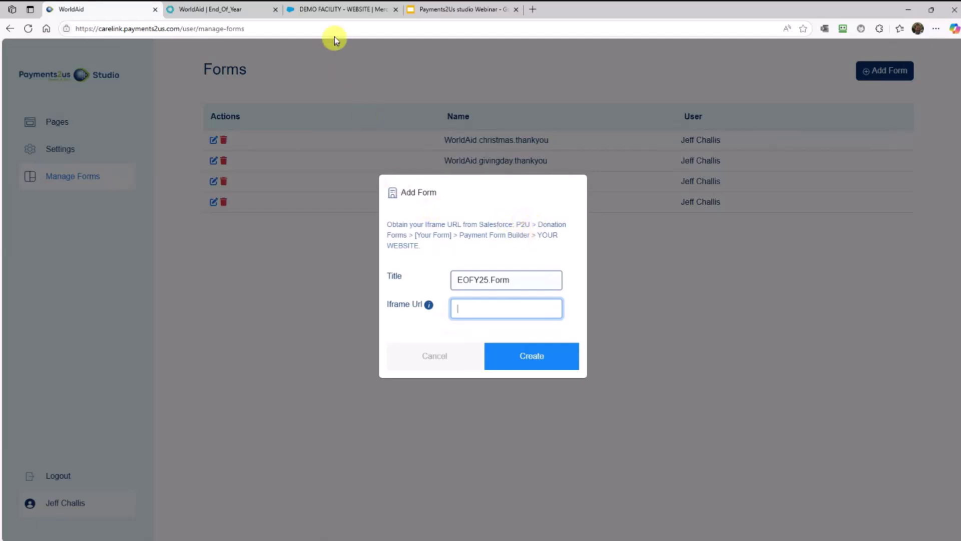
Open the '2. Donation with option of regular giving' form's website checkout preview and select its URL
left_click(325, 10)
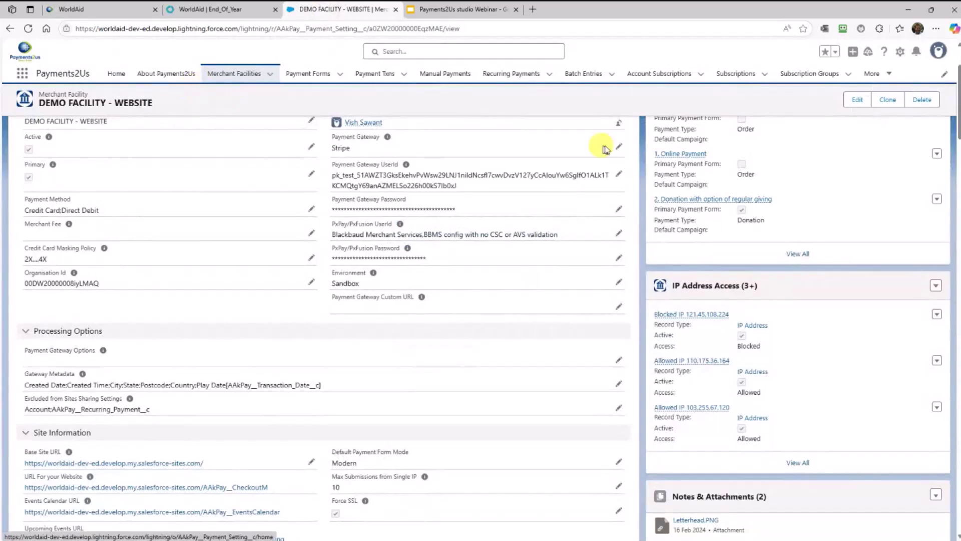
left_click(703, 200)
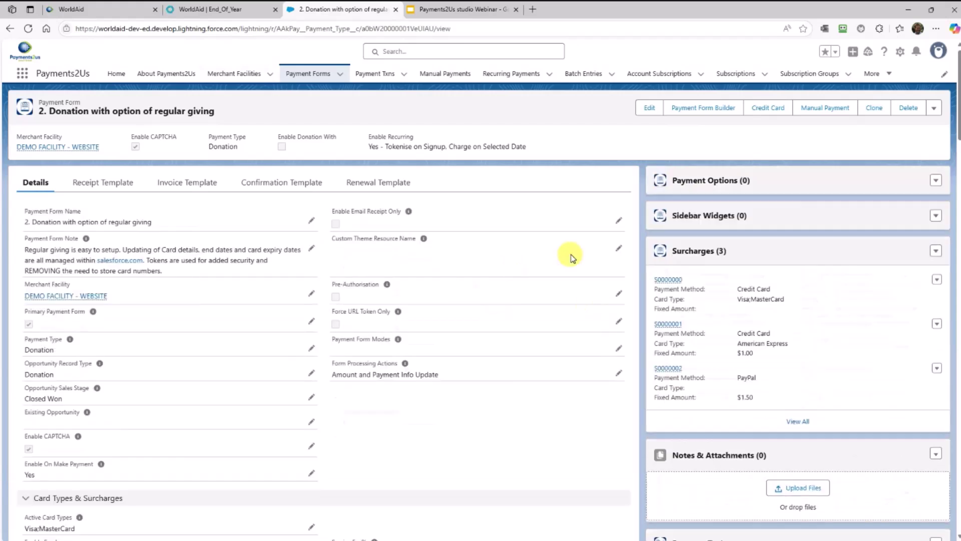
left_click(710, 113)
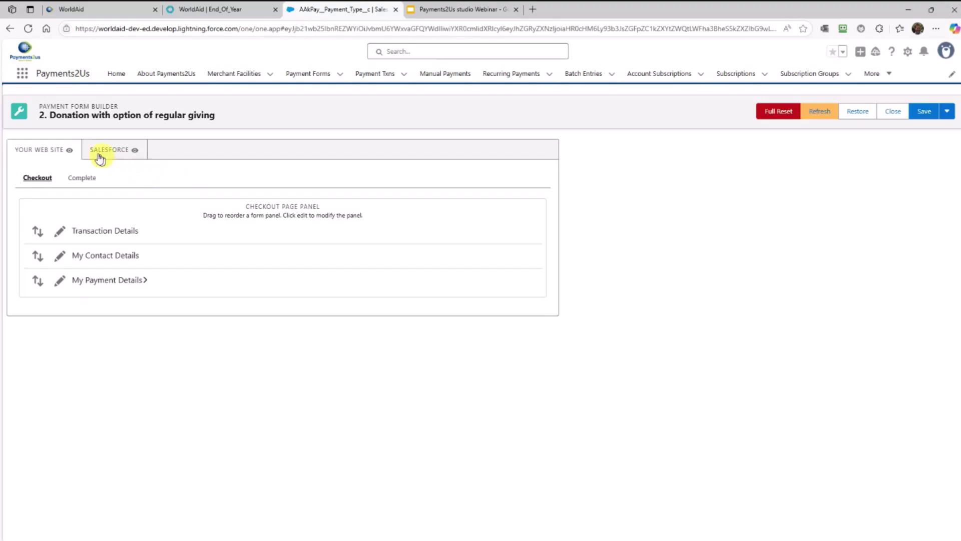
left_click(70, 150)
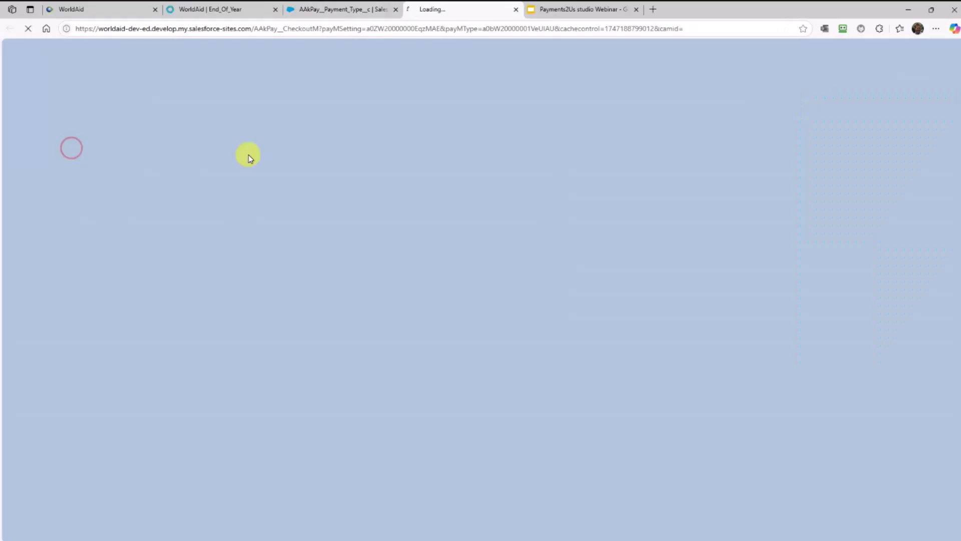
left_click(478, 33)
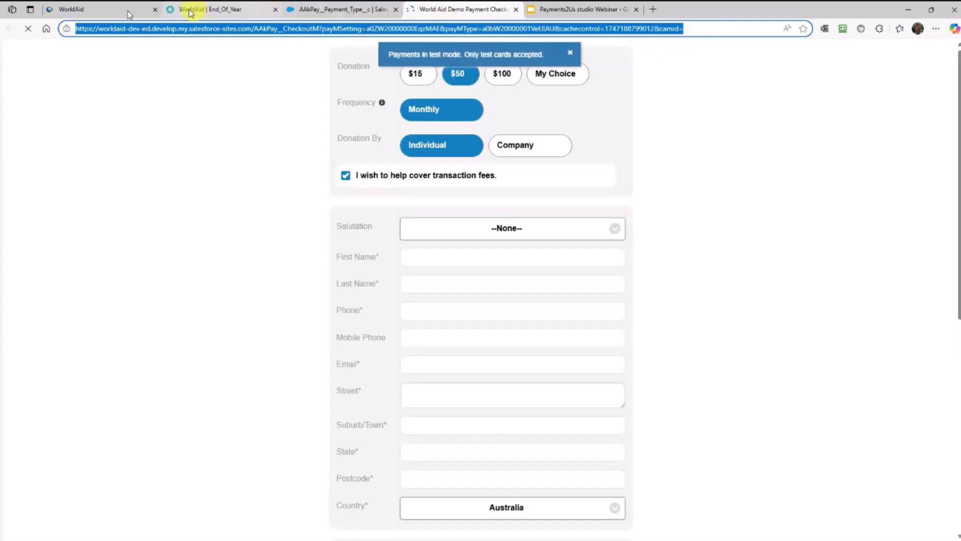
Create EOFY25.Form in Studio with the pasted checkout URL as its Iframe Url
left_click(100, 9)
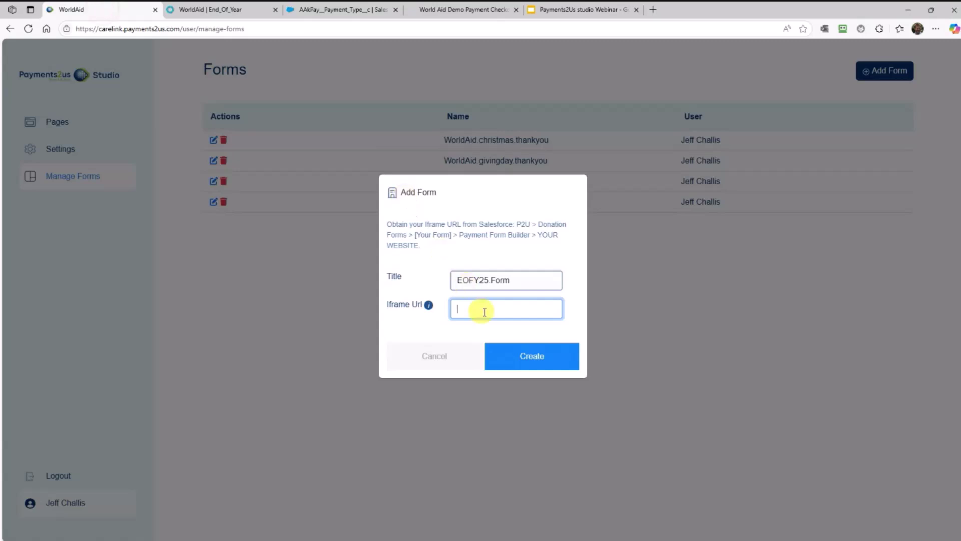
key("ctrl+v")
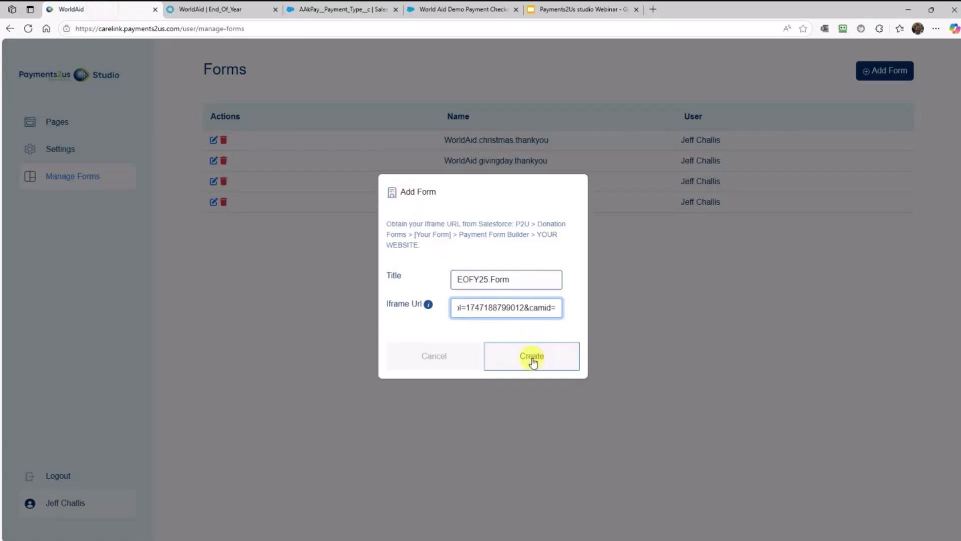
left_click(531, 356)
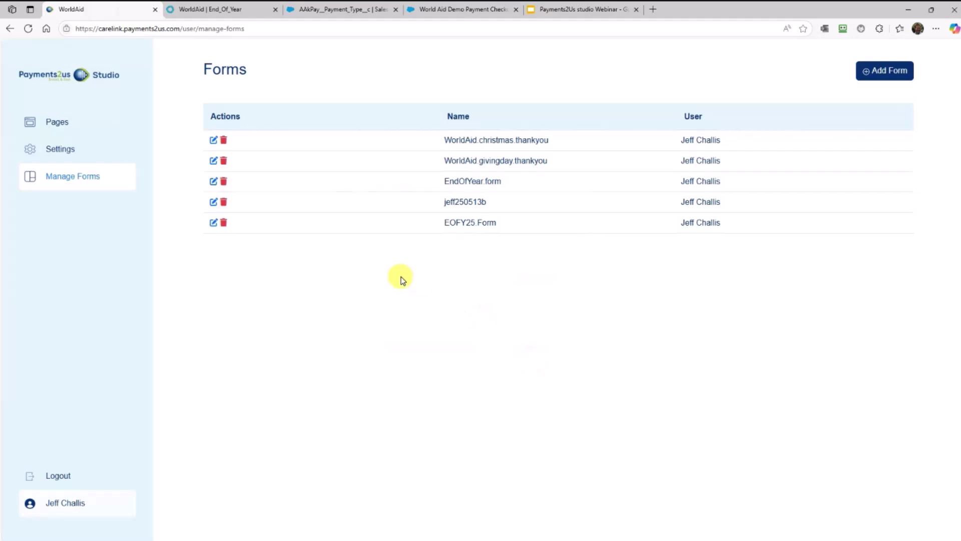
left_click(213, 224)
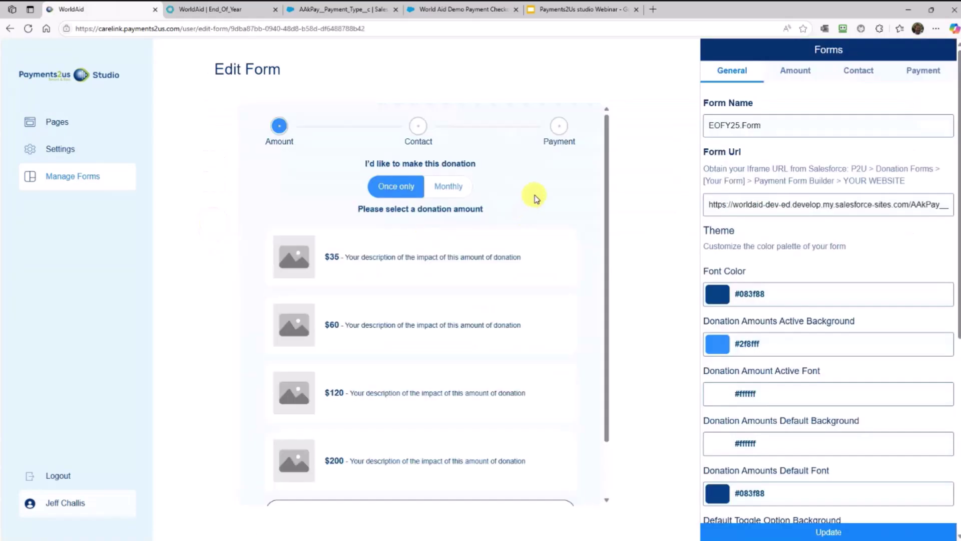
Set the active amount background to #ff2eb2 and the font colour to #87083f, previewing the $35 amount
left_click(534, 194)
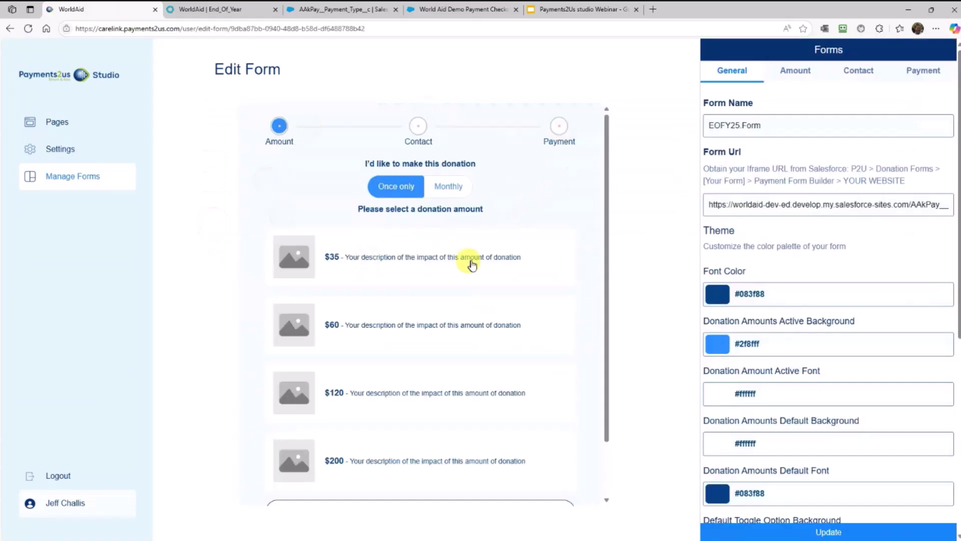
left_click(718, 351)
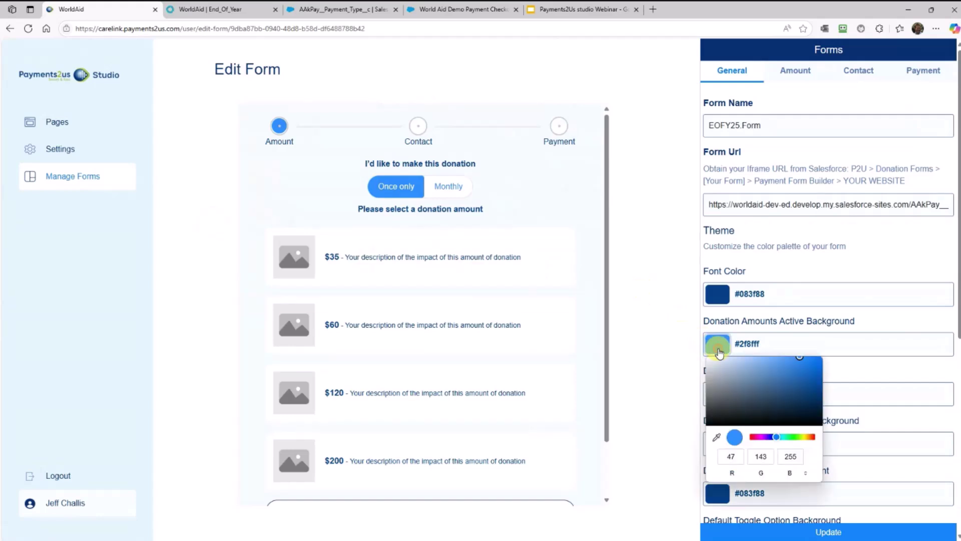
left_click(756, 436)
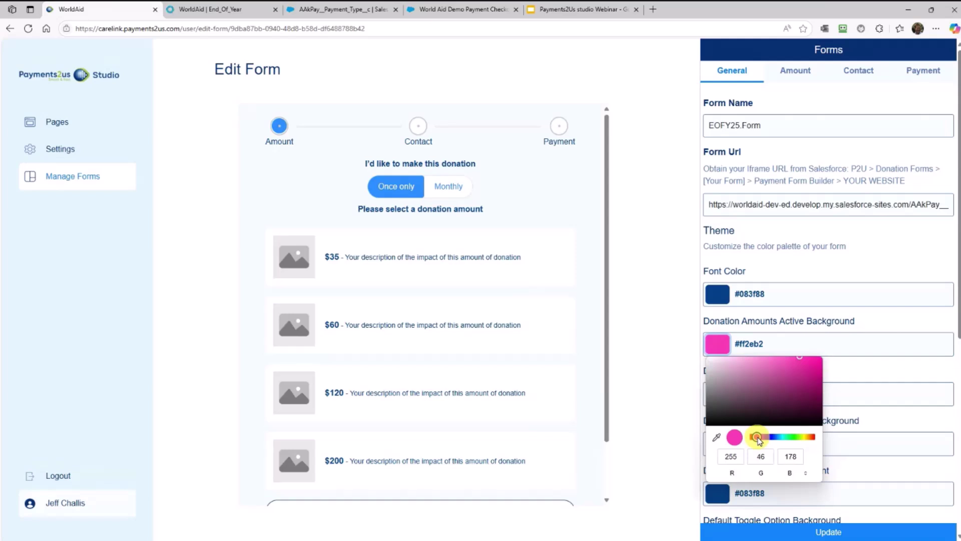
left_click(659, 403)
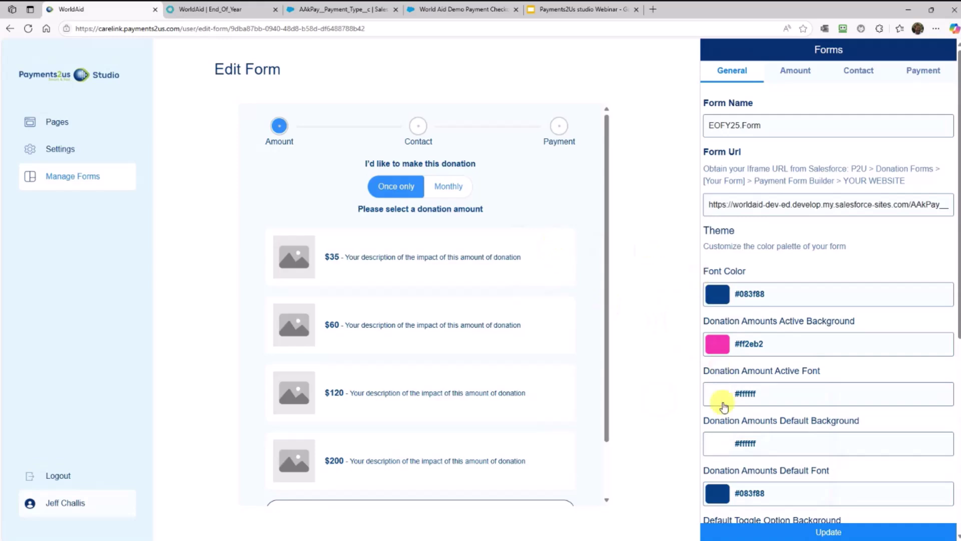
left_click(718, 296)
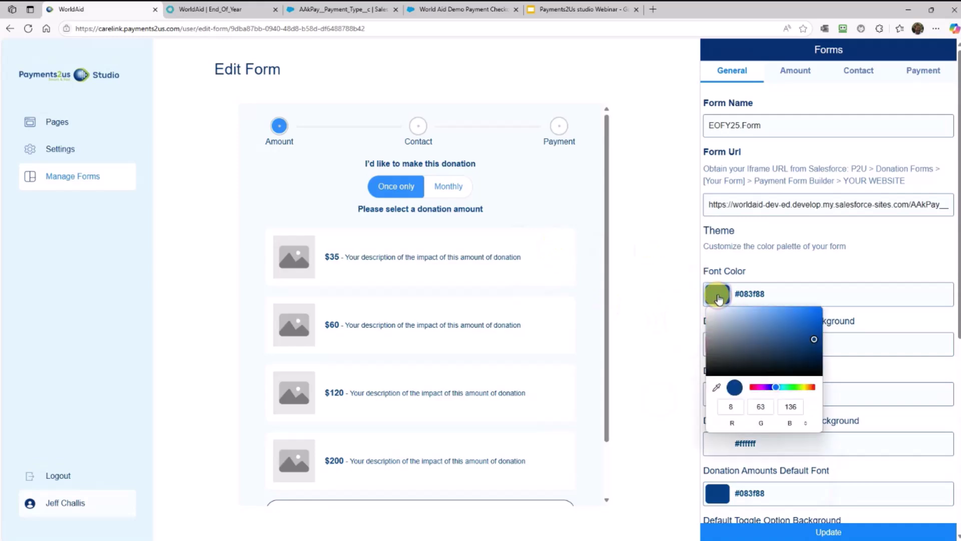
left_click(754, 387)
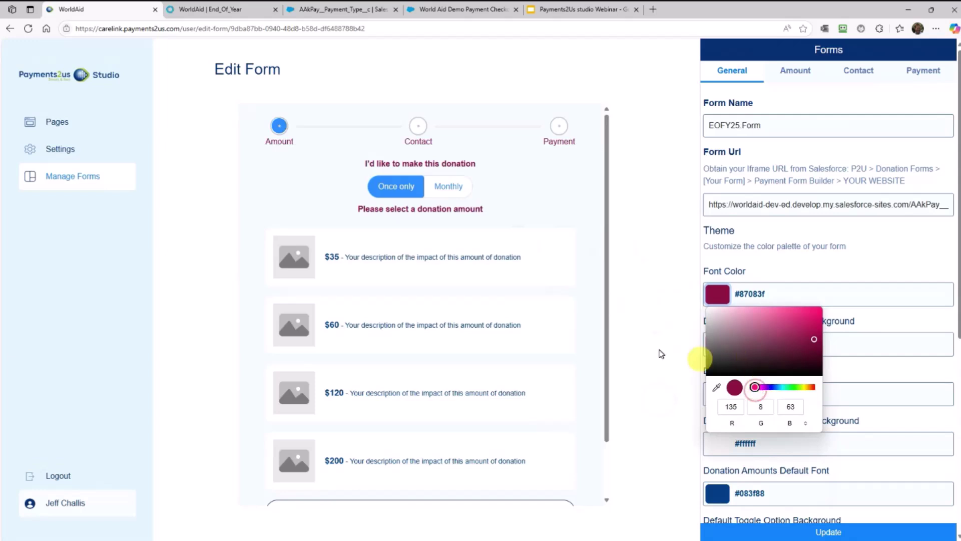
left_click(661, 353)
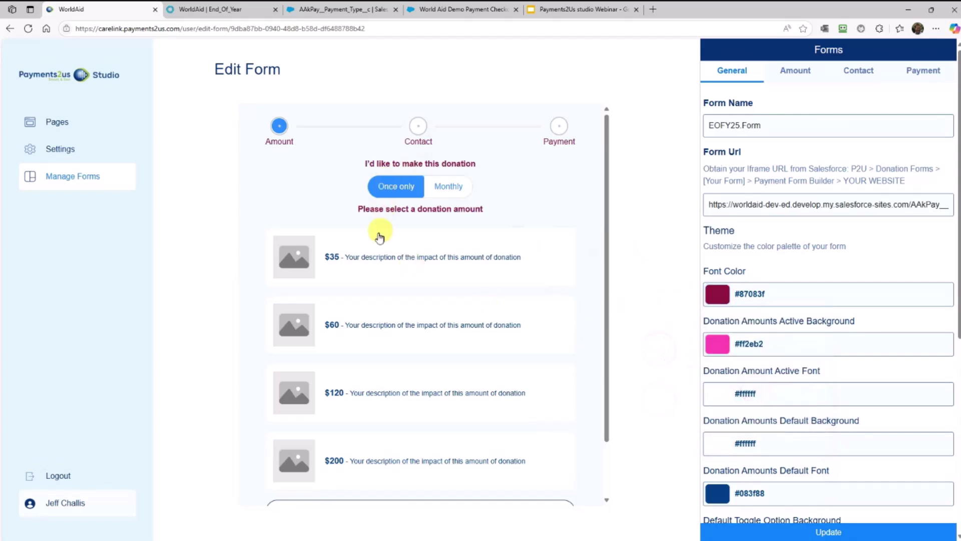
scroll(747, 315, "down", 1)
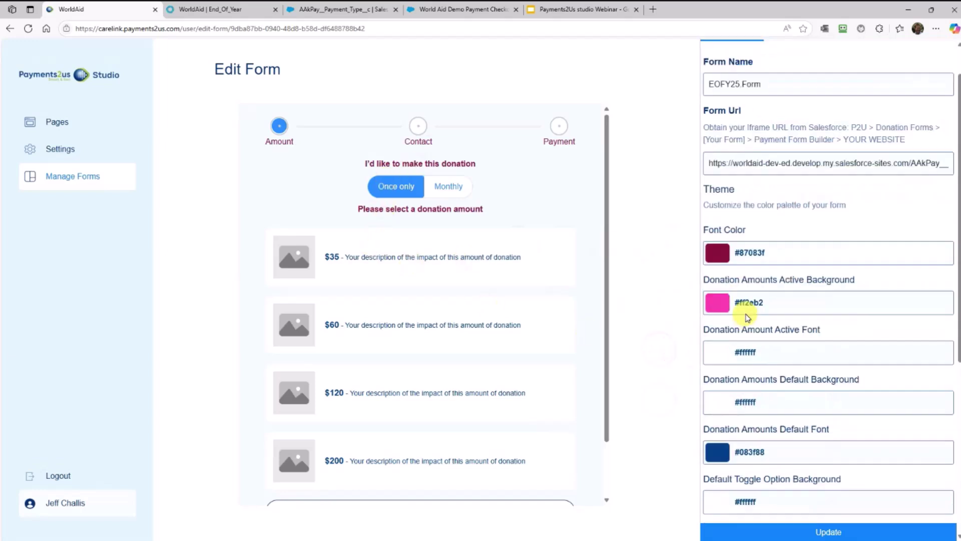
scroll(747, 315, "down", 1)
left_click(345, 253)
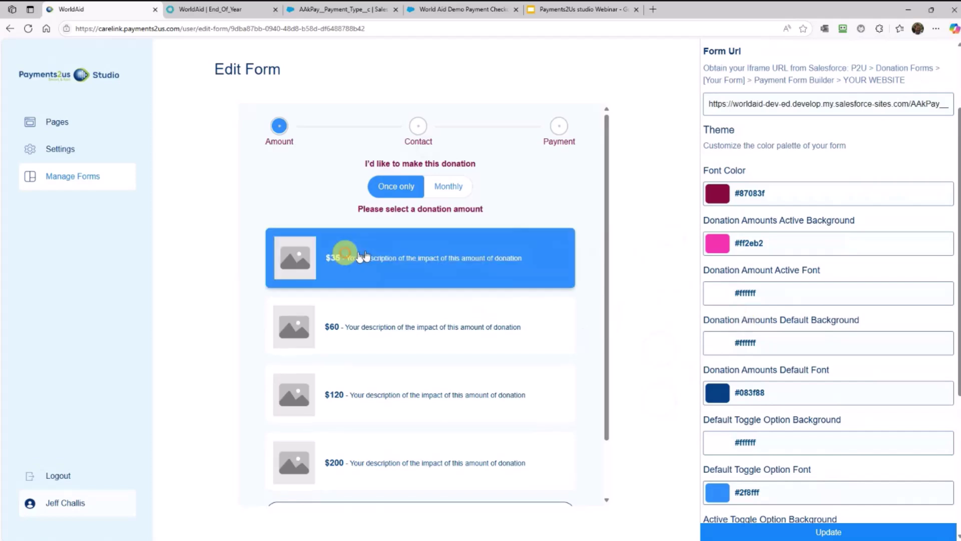
scroll(586, 266, "down", 1)
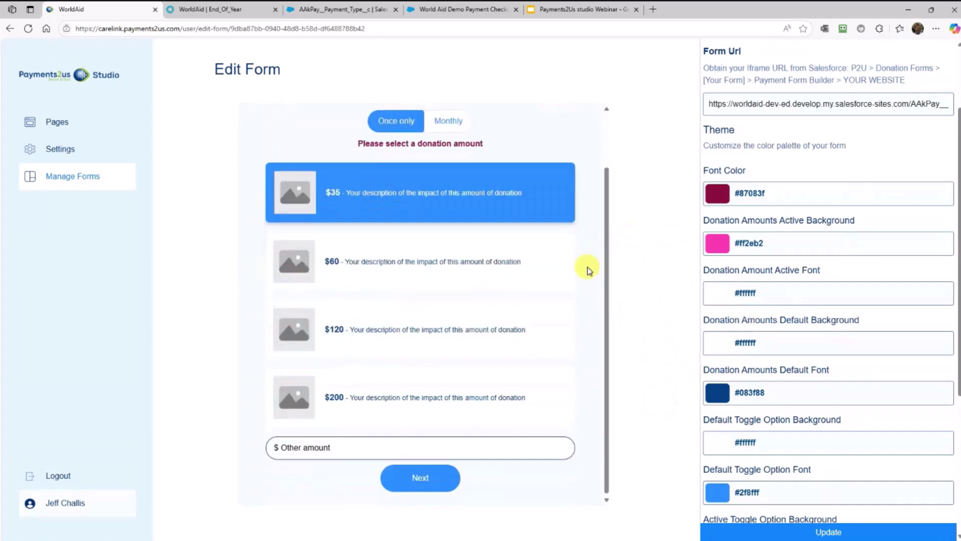
scroll(587, 270, "up", 1)
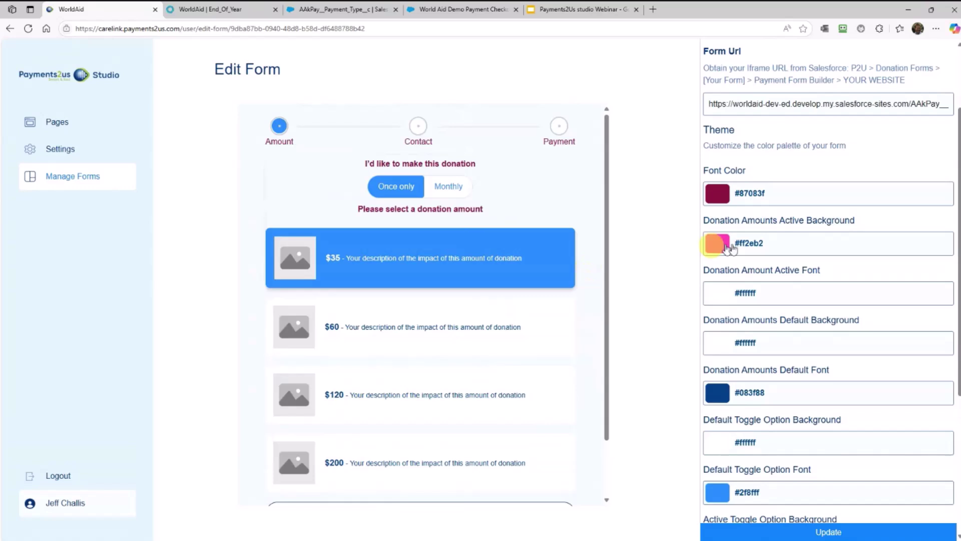
scroll(731, 236, "up", 2)
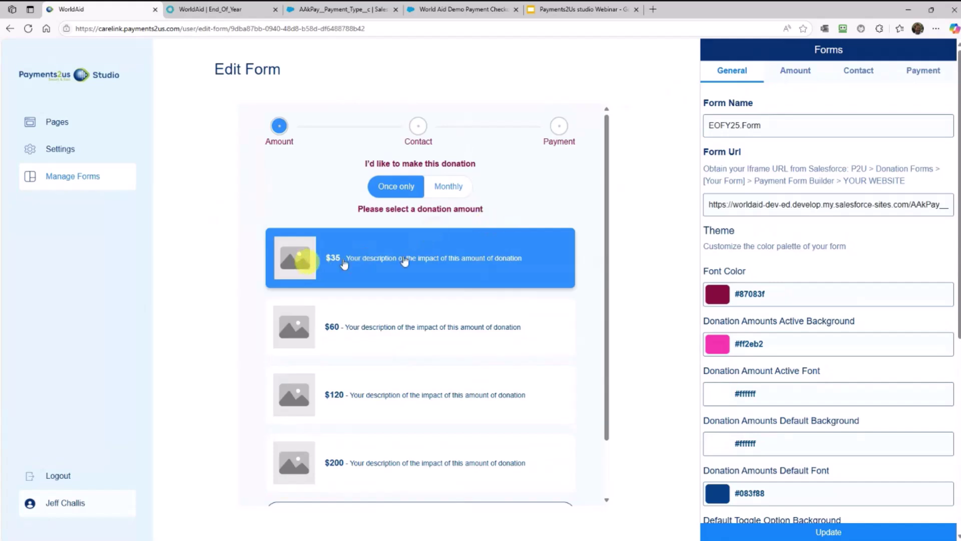
Add 4-weeks as an extra donation frequency on the Amount tab
left_click(795, 76)
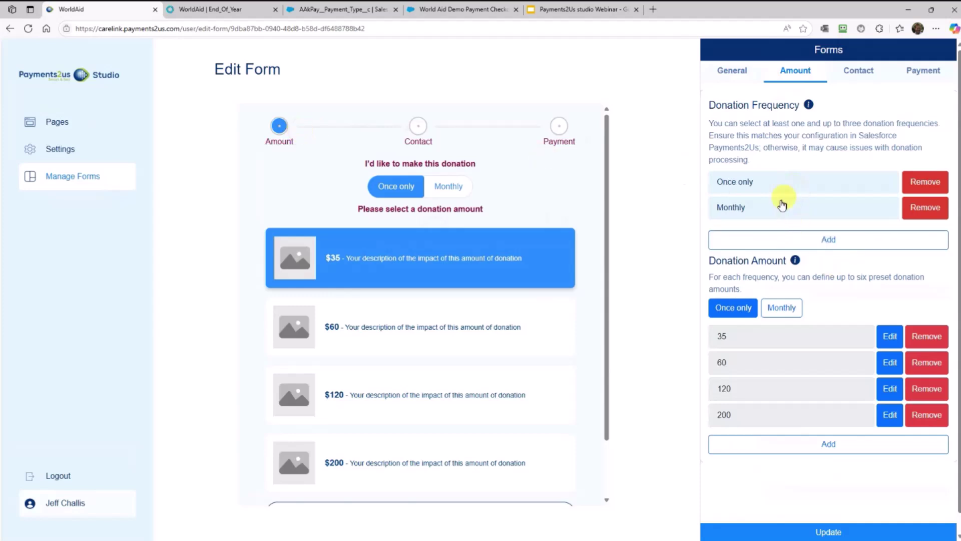
left_click(814, 244)
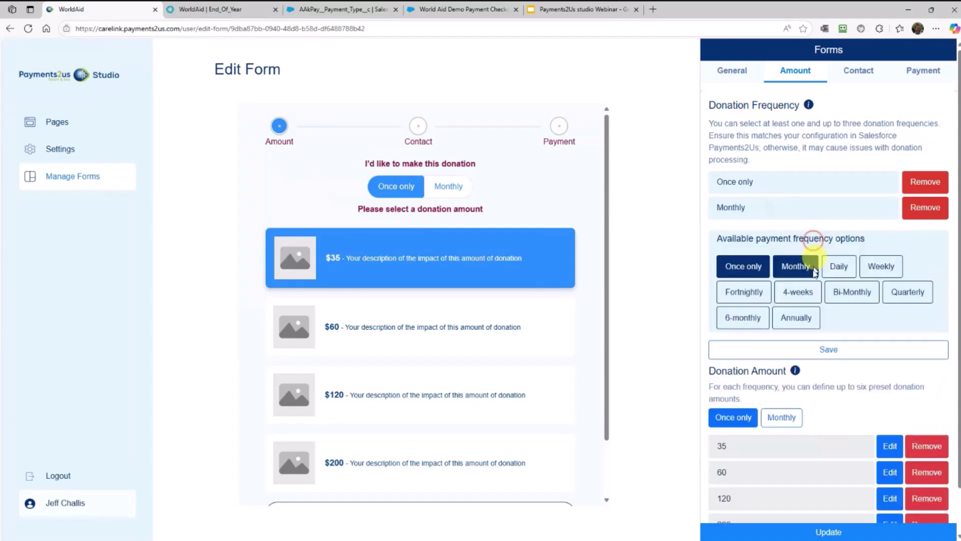
left_click(800, 301)
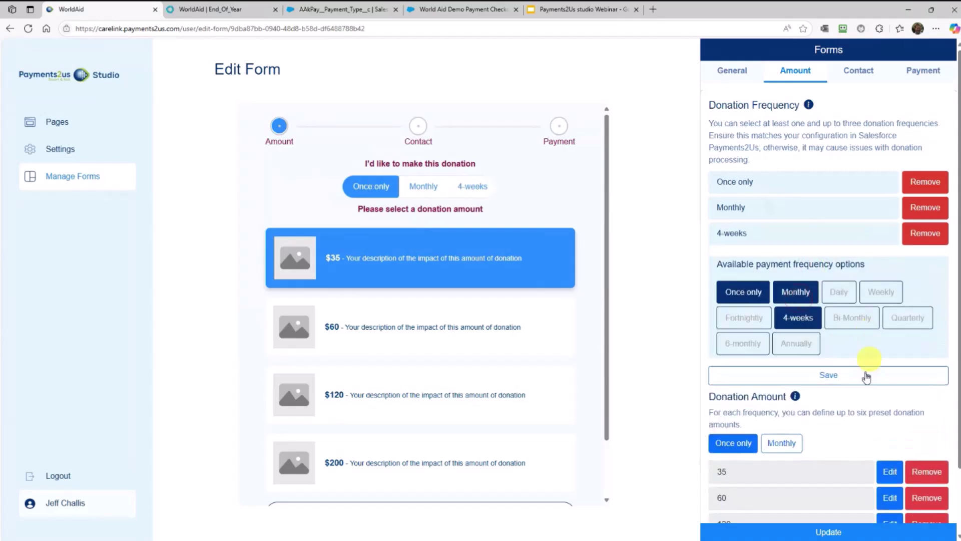
left_click(826, 378)
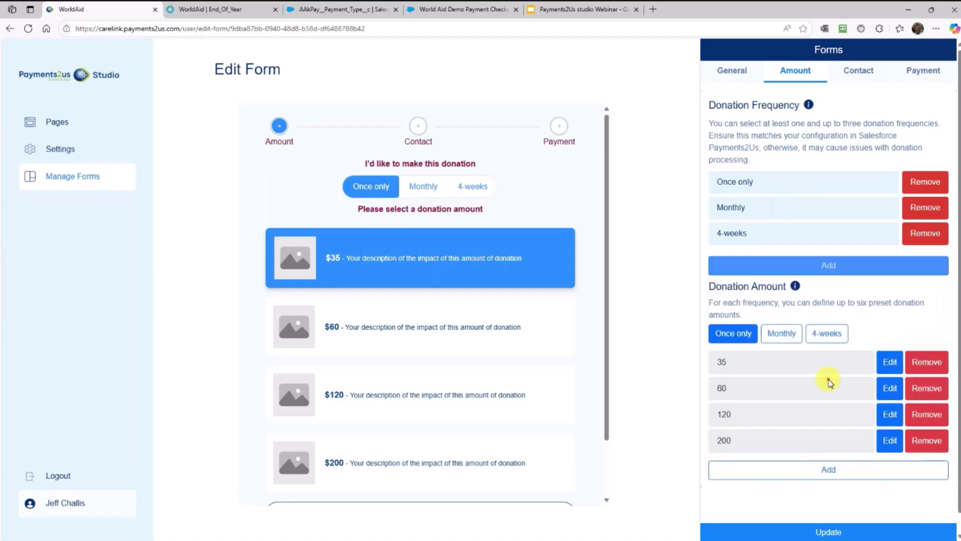
Change the first Monthly preset amount from 15 to 20 and update it
left_click(763, 207)
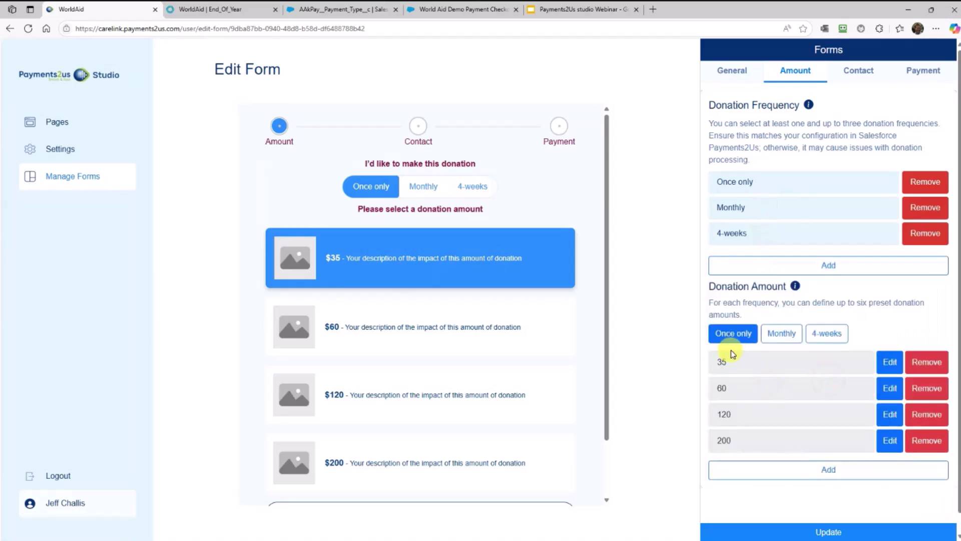
left_click(784, 337)
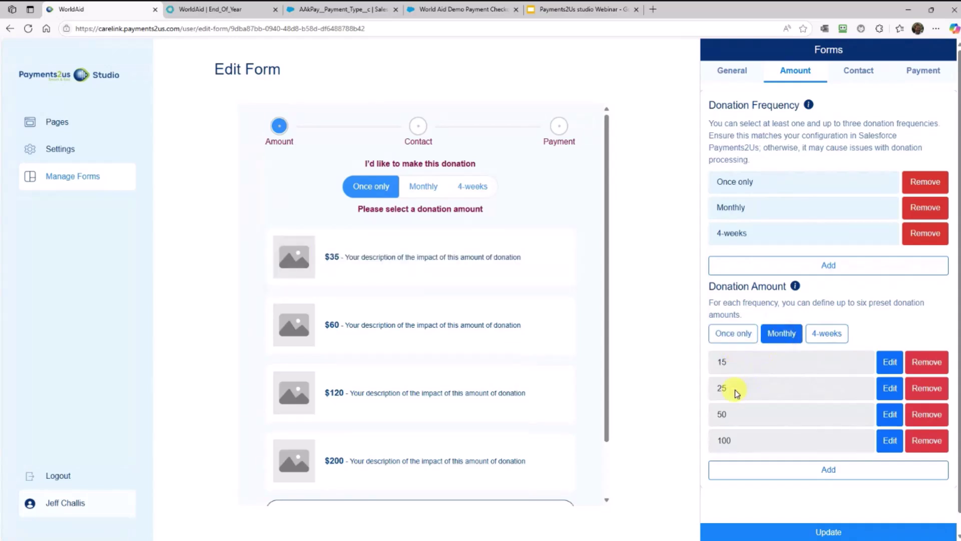
left_click(892, 365)
left_click_drag(751, 368, 698, 364)
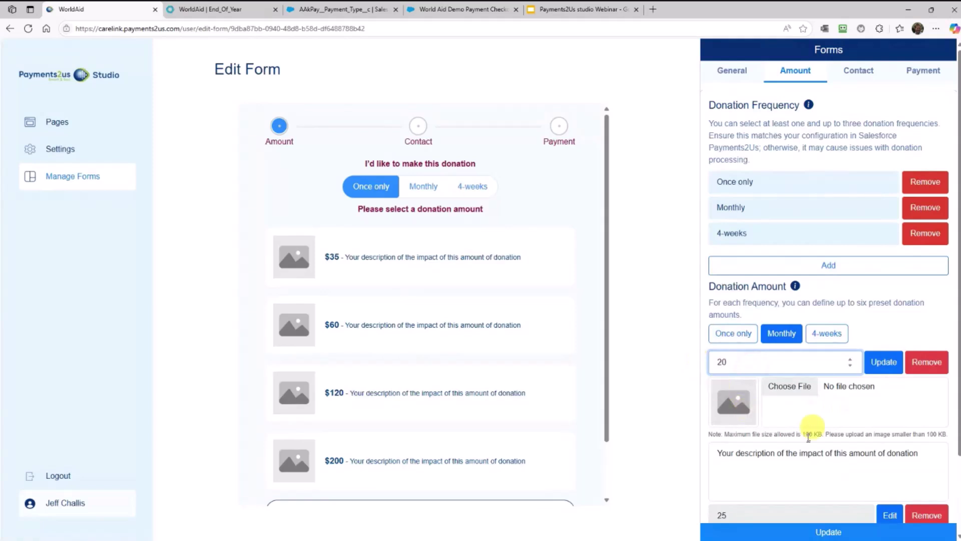
scroll(872, 509, "down", 1)
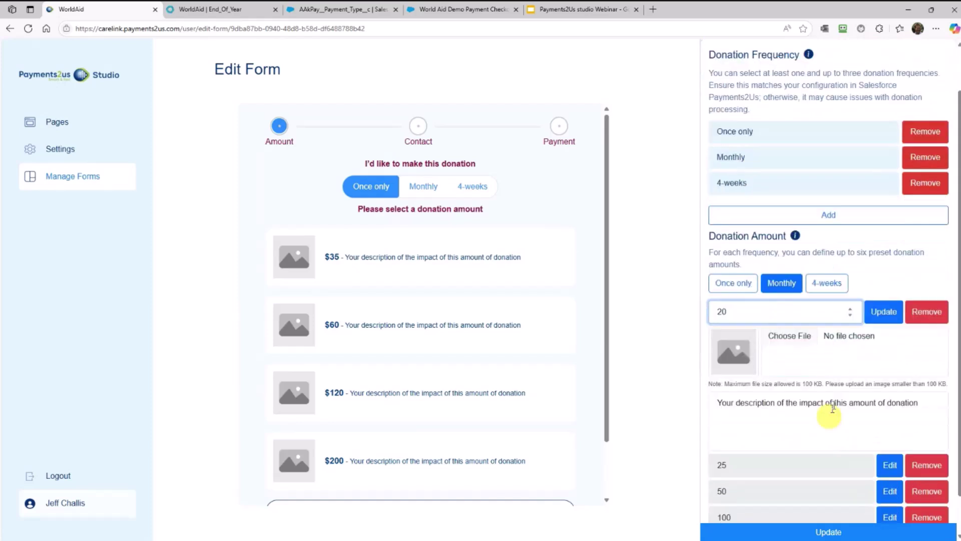
left_click(885, 313)
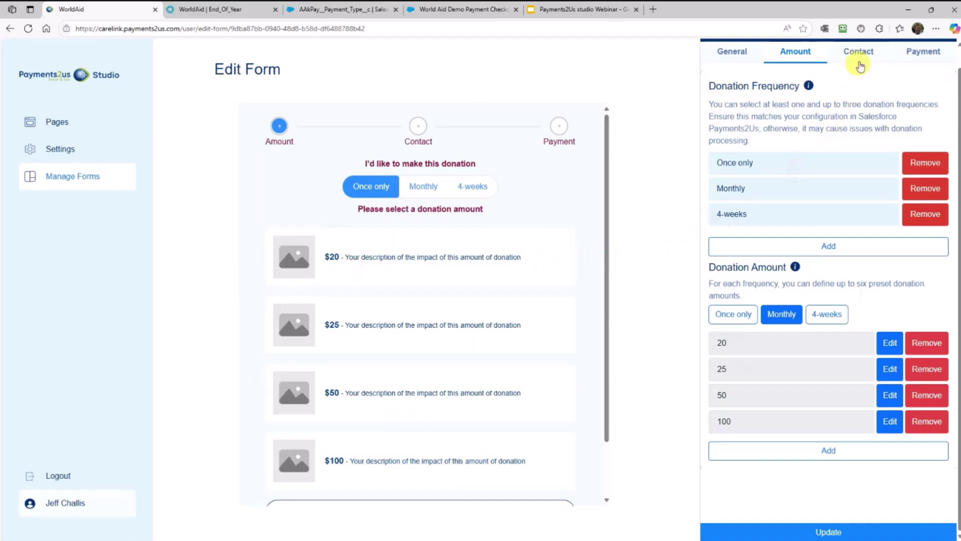
Open the Phone contact field's details, copy its 'Phone' parameter key, and view its help notes
left_click(859, 53)
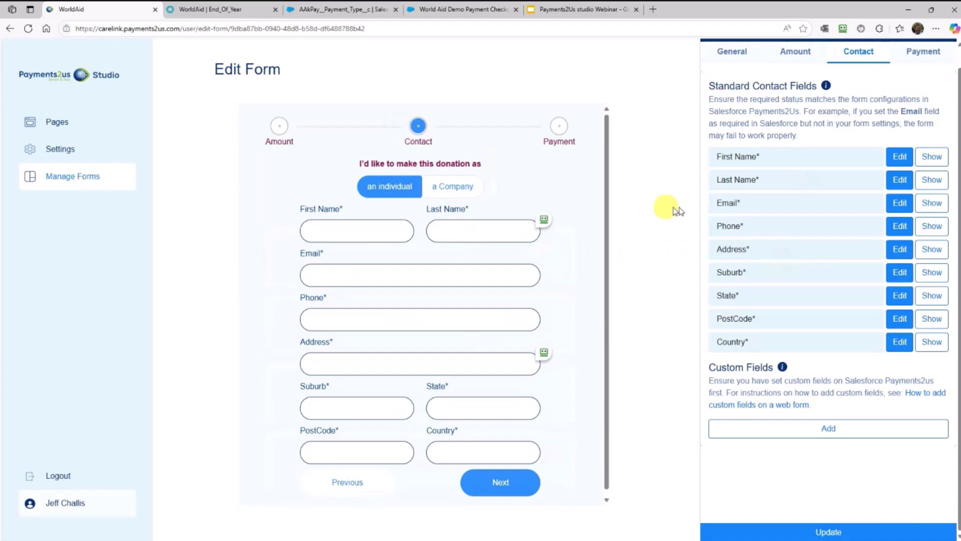
left_click(900, 232)
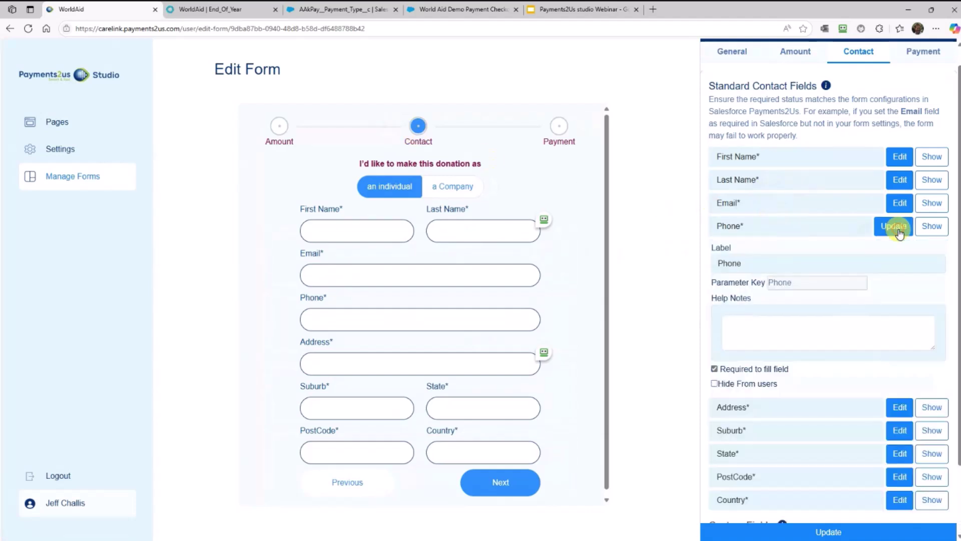
right_click(782, 288)
key("c")
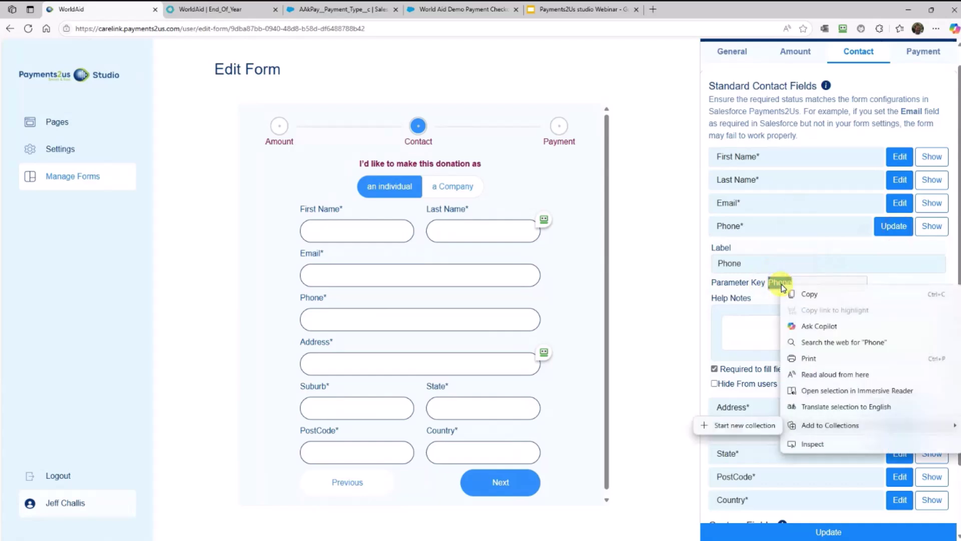
left_click(784, 292)
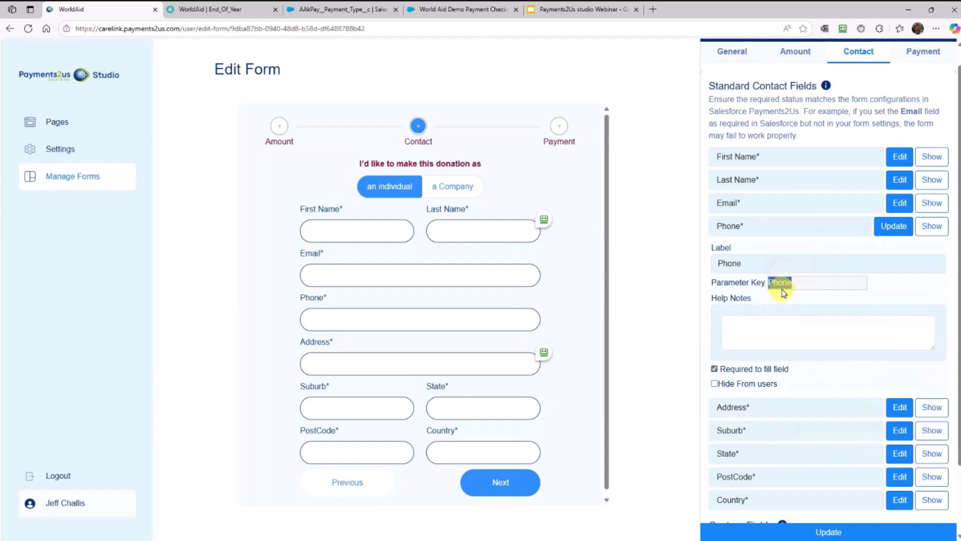
left_click(900, 228)
left_click(900, 229)
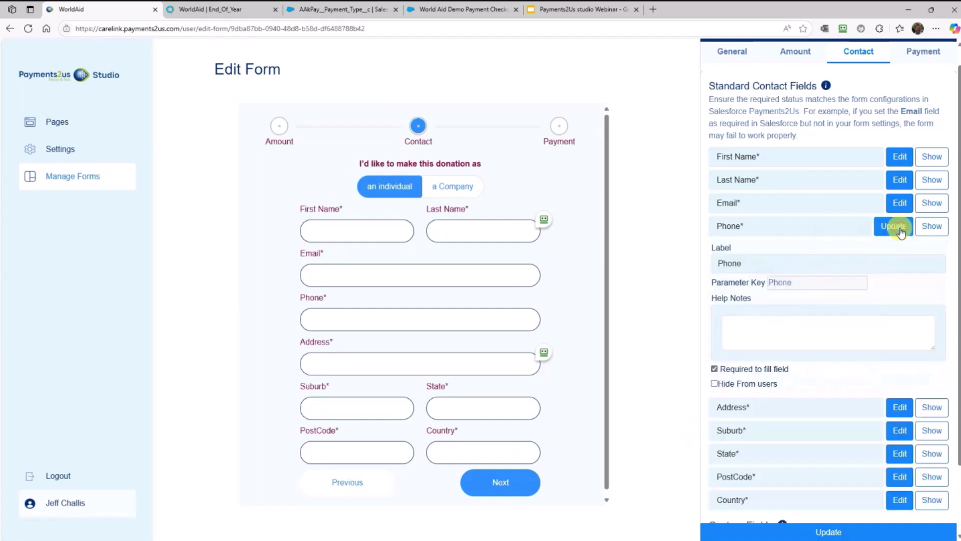
left_click(765, 329)
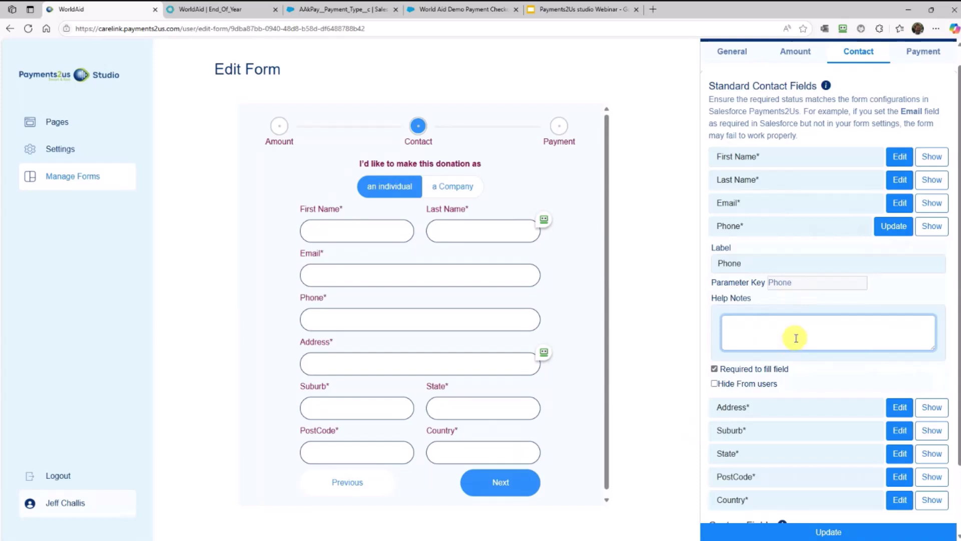
scroll(797, 336, "down", 2)
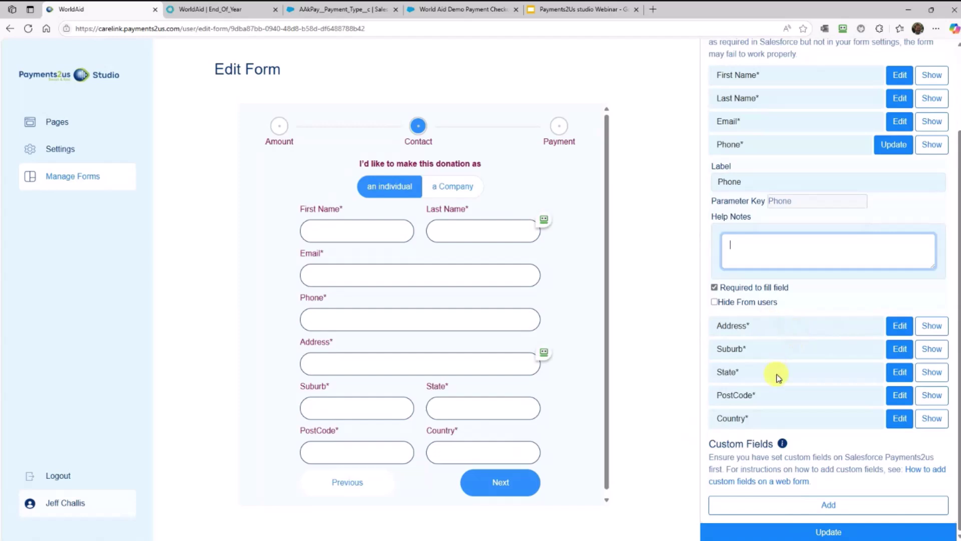
Add a Checkbox custom field labelled 'Would you also like to volunteer' on the contact step
left_click(803, 506)
scroll(810, 434, "down", 1)
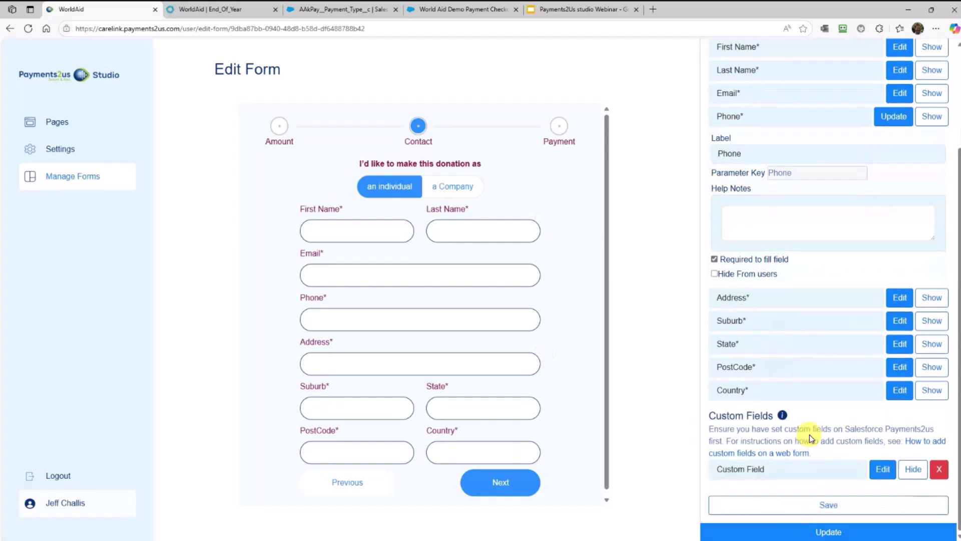
left_click(883, 469)
scroll(828, 462, "down", 4)
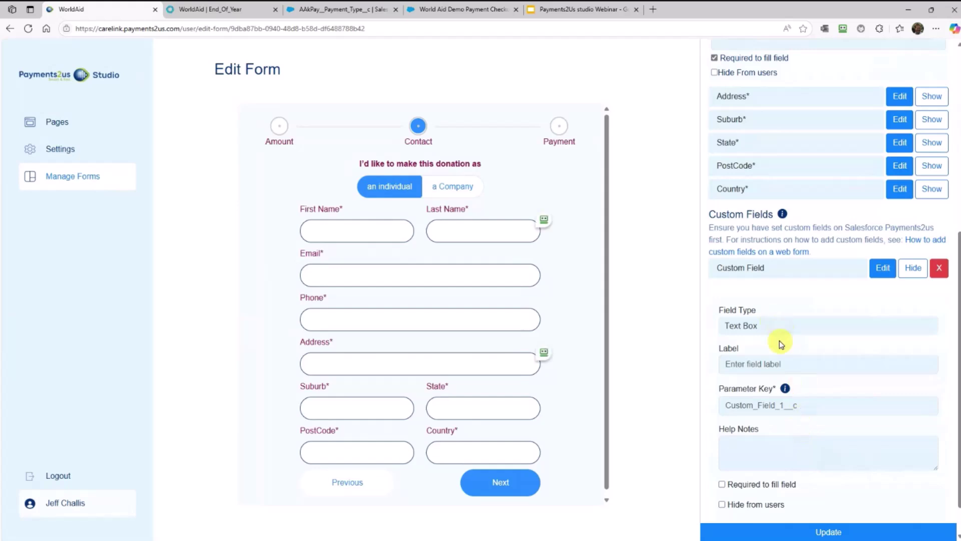
left_click(778, 332)
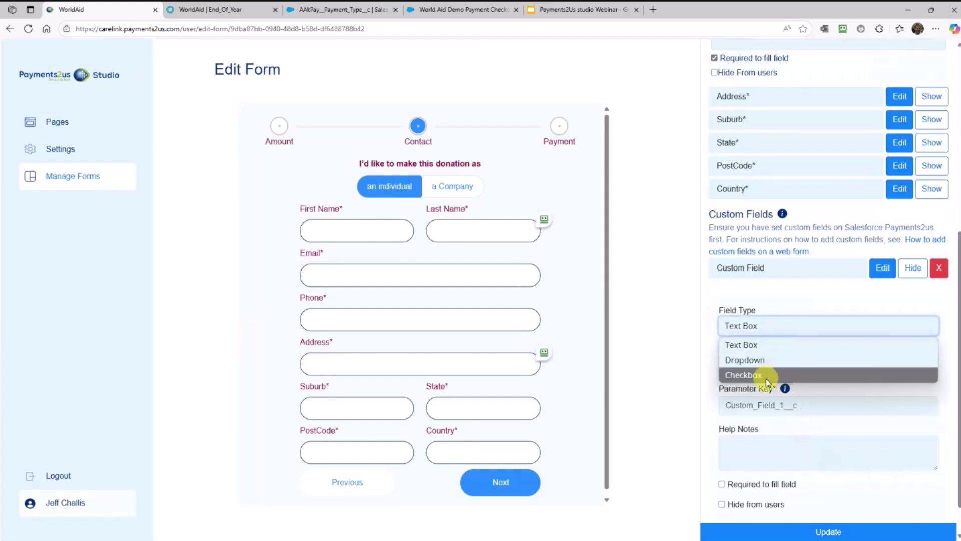
left_click(765, 378)
left_click(790, 362)
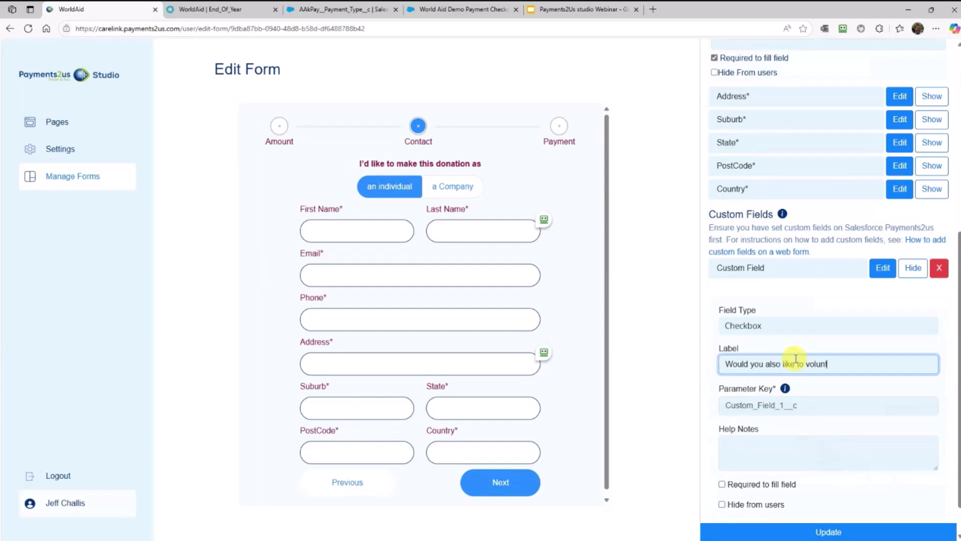
key("Tab")
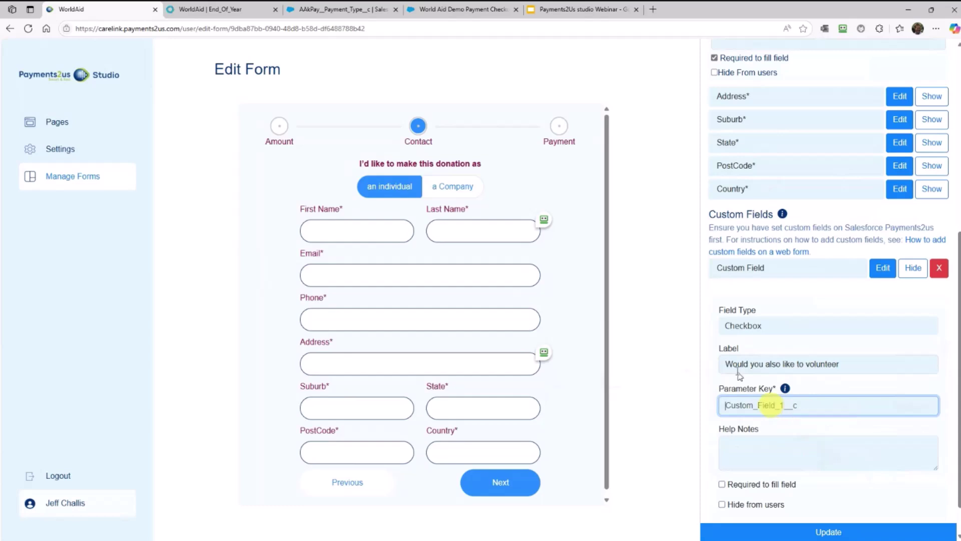
left_click(323, 9)
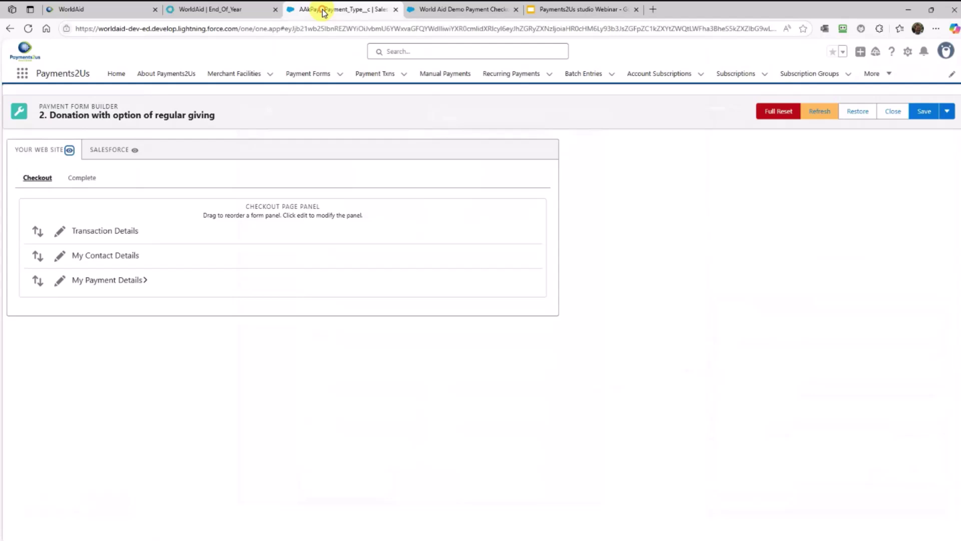
Find the Payment Txn field 'Would like to Volunteer?' with Quick Find 'vo' and select Would_like_to_Volunteer__c
left_click(380, 79)
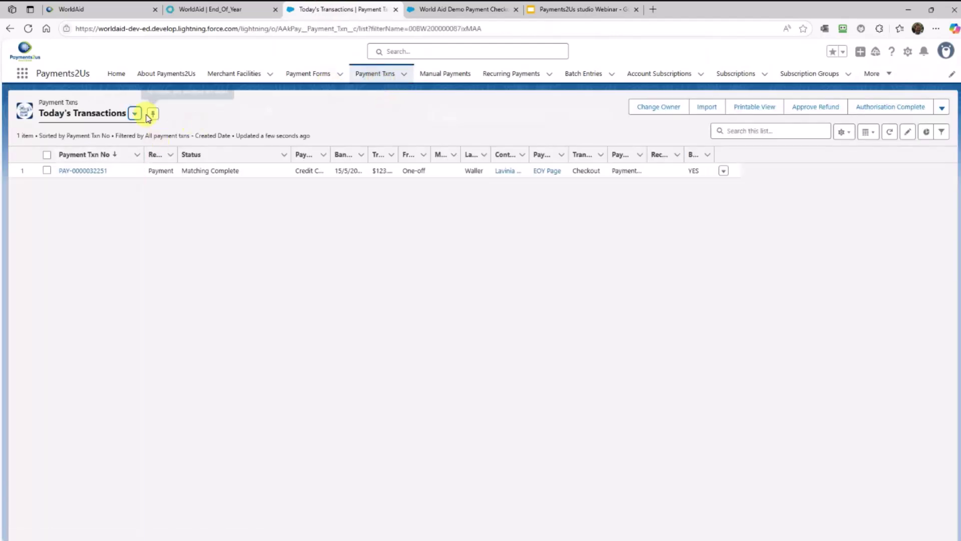
left_click(910, 53)
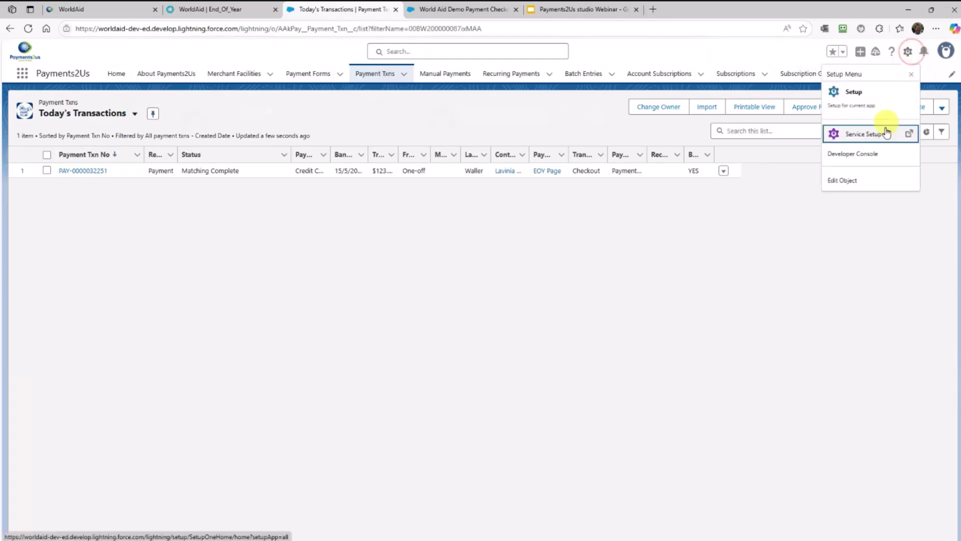
left_click(854, 180)
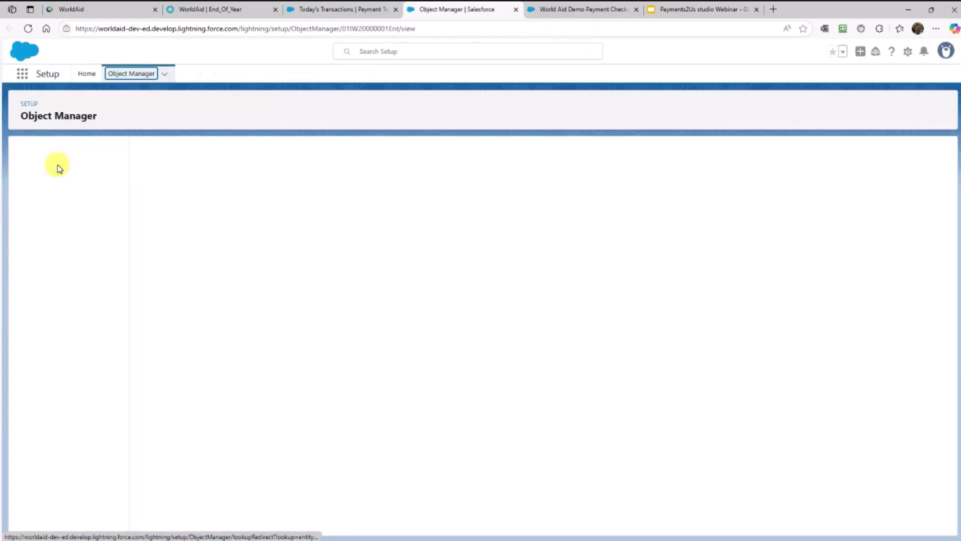
left_click(60, 175)
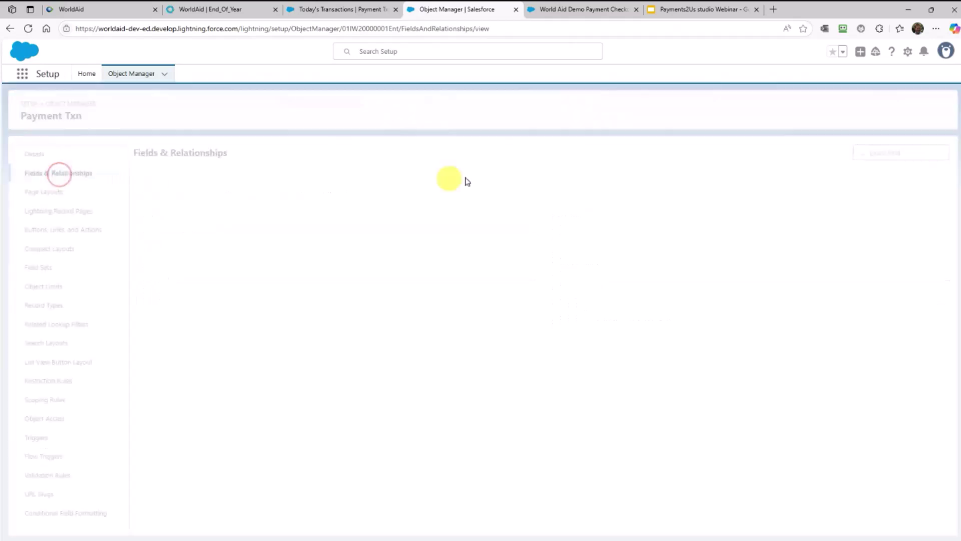
left_click(659, 155)
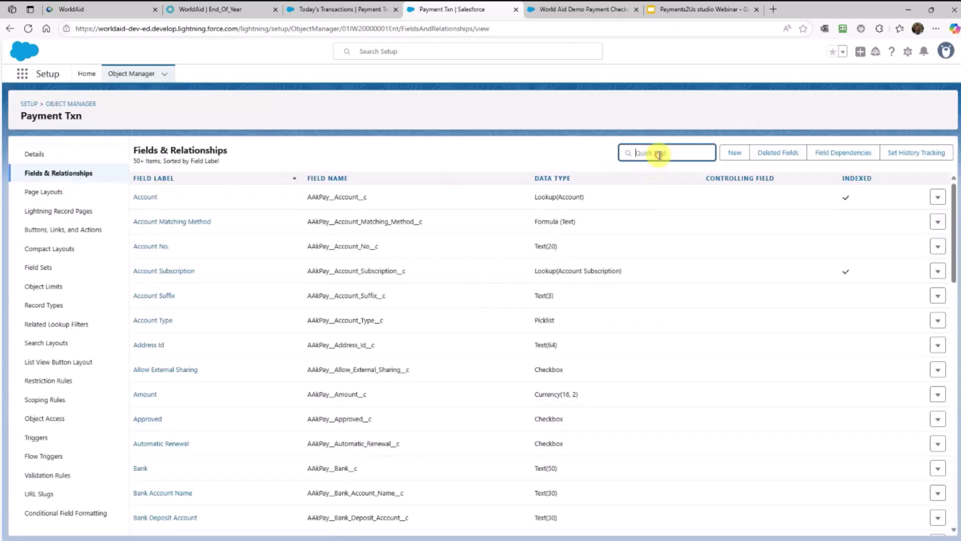
type("volun")
left_click(377, 198)
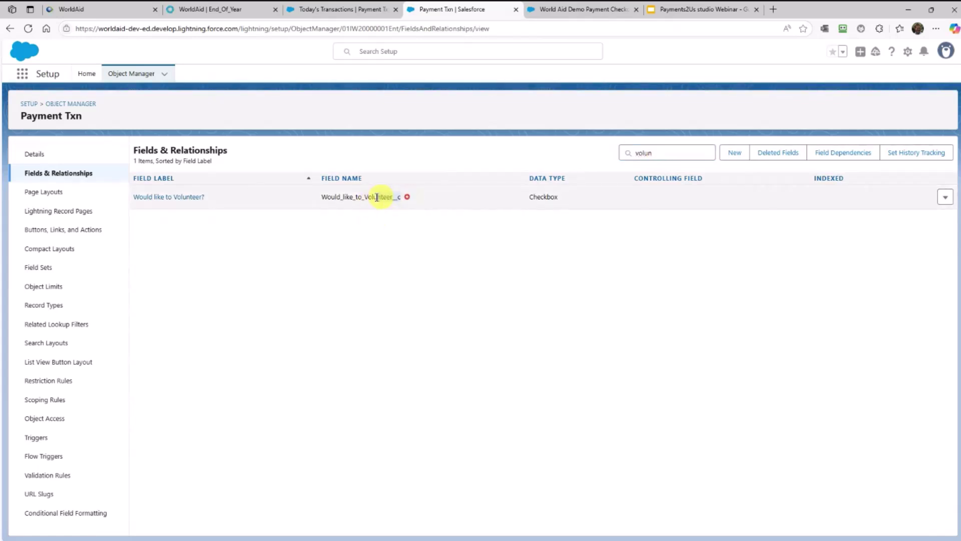
left_click_drag(377, 197, 324, 197)
key("ctrl+c")
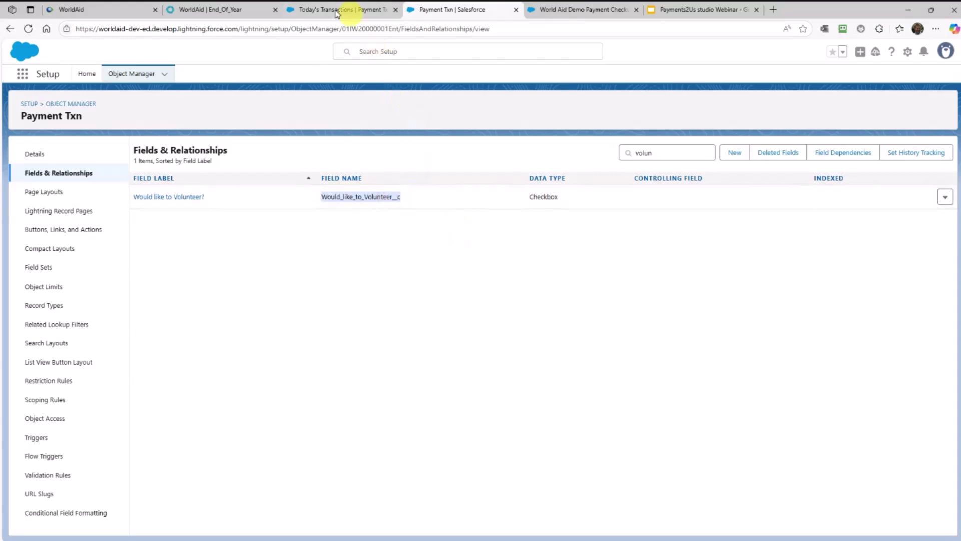
Paste Would_like_to_Volunteer__c as the custom field's parameter key and save it
left_click(95, 10)
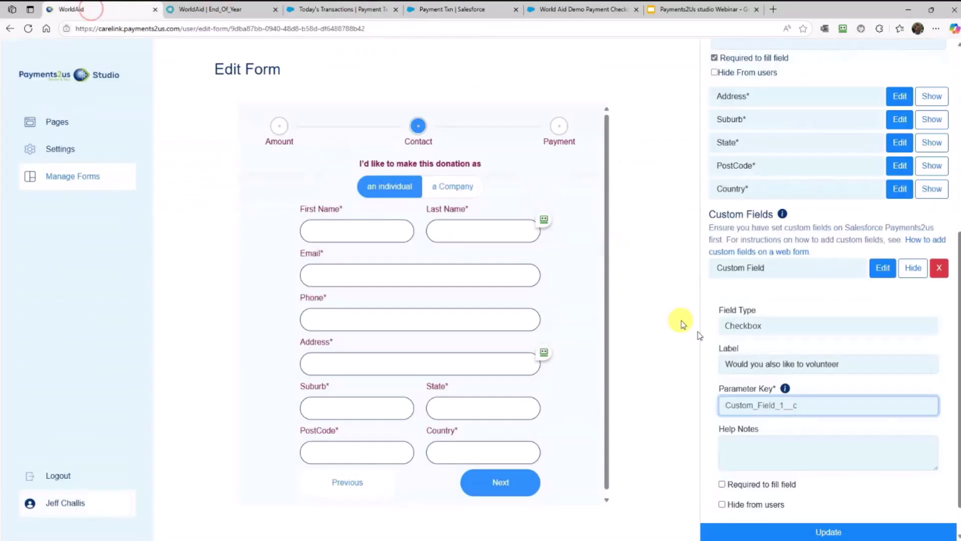
key("ctrl+v")
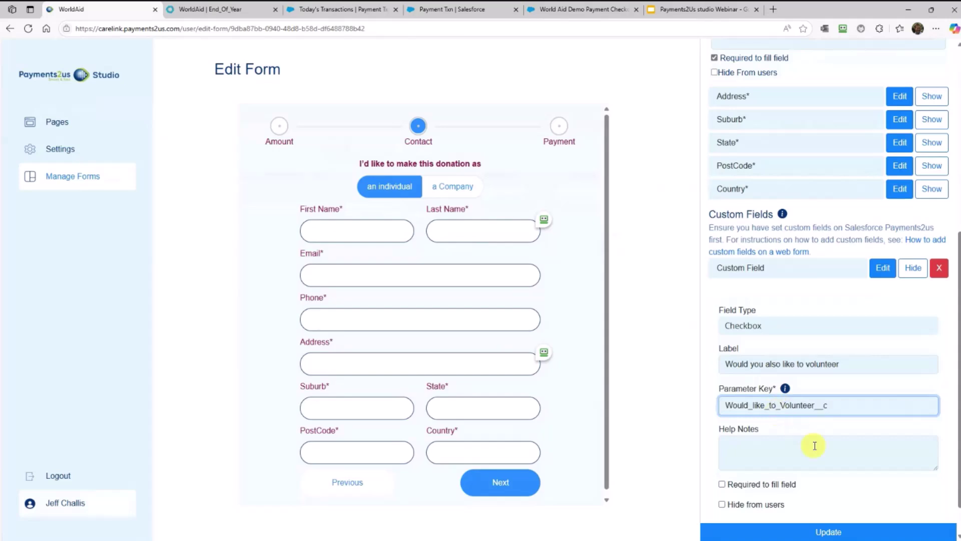
left_click(848, 535)
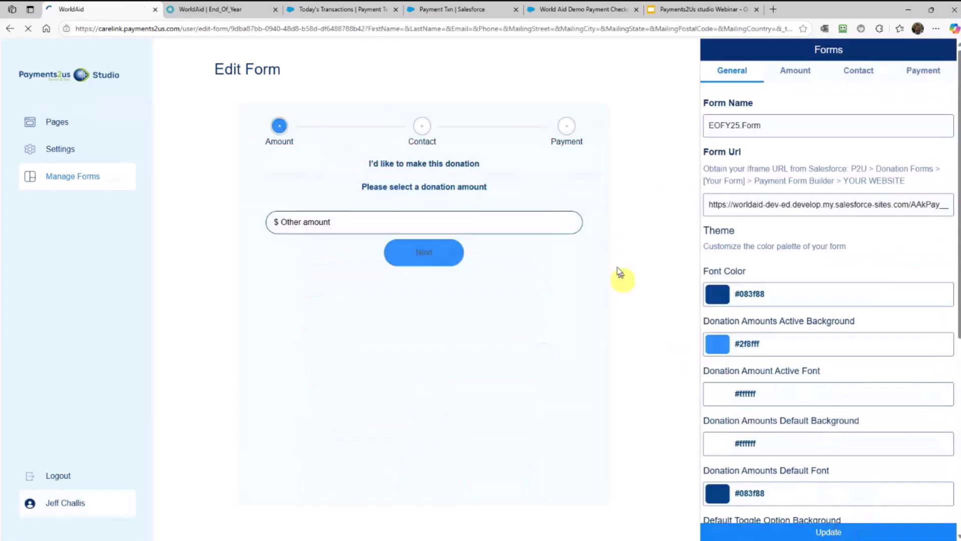
Hide the Payment Overview and Payment Note on the payment step and update the form
left_click(923, 69)
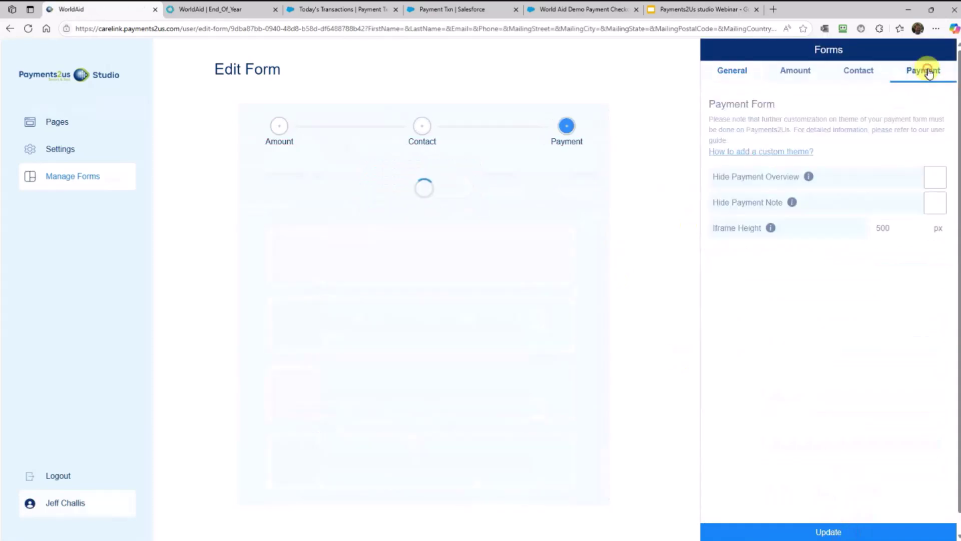
left_click(935, 177)
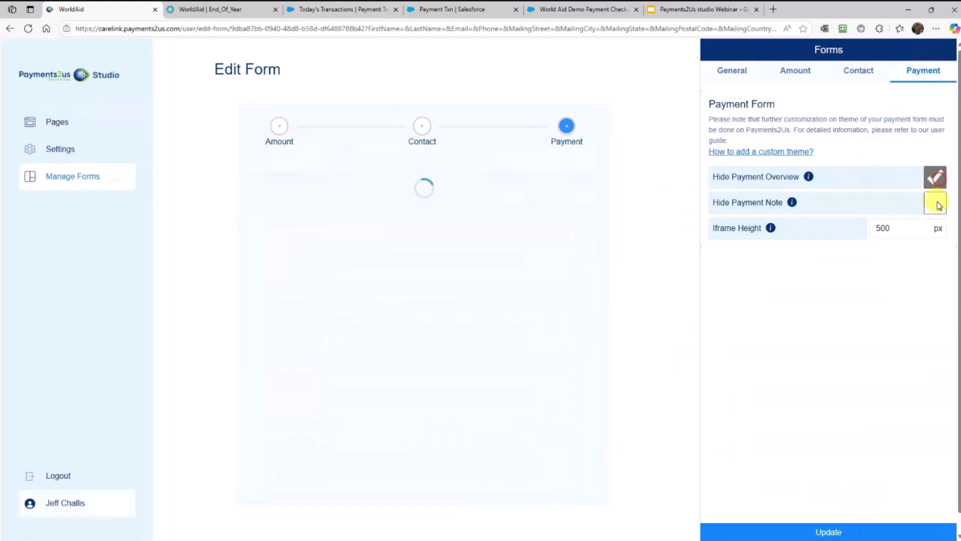
left_click(935, 203)
left_click(840, 534)
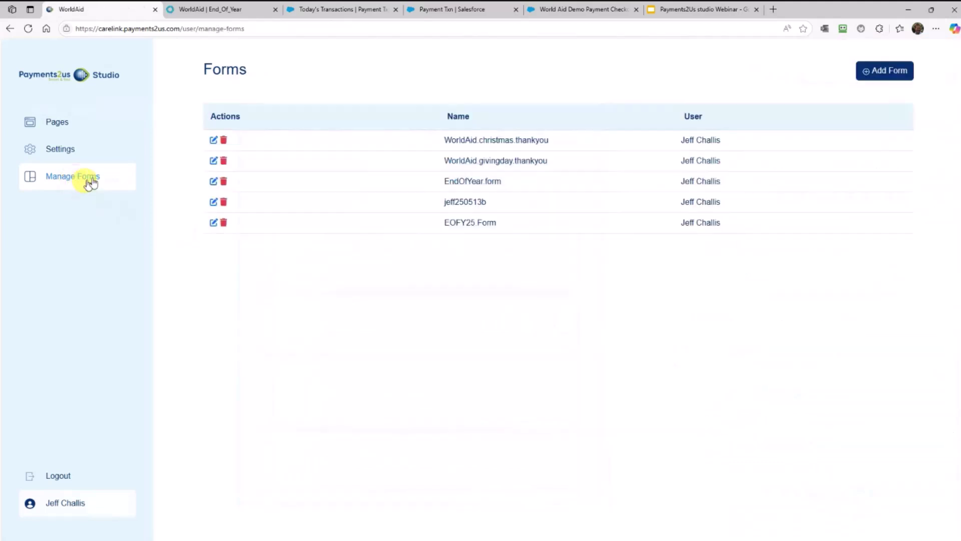
Review EndOfYear.form's 35 donation amount on its Amount tab, then go to the Pages list
left_click(213, 181)
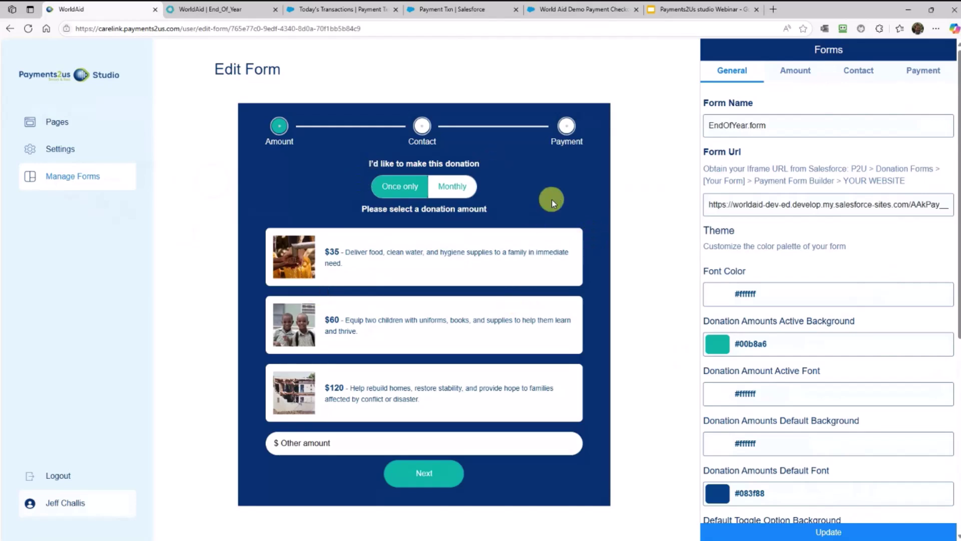
left_click(792, 73)
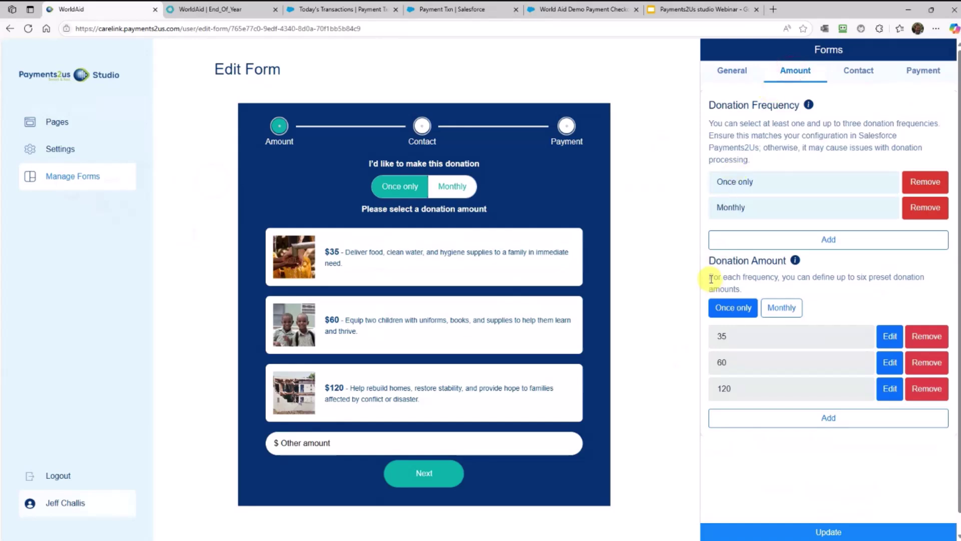
left_click(891, 338)
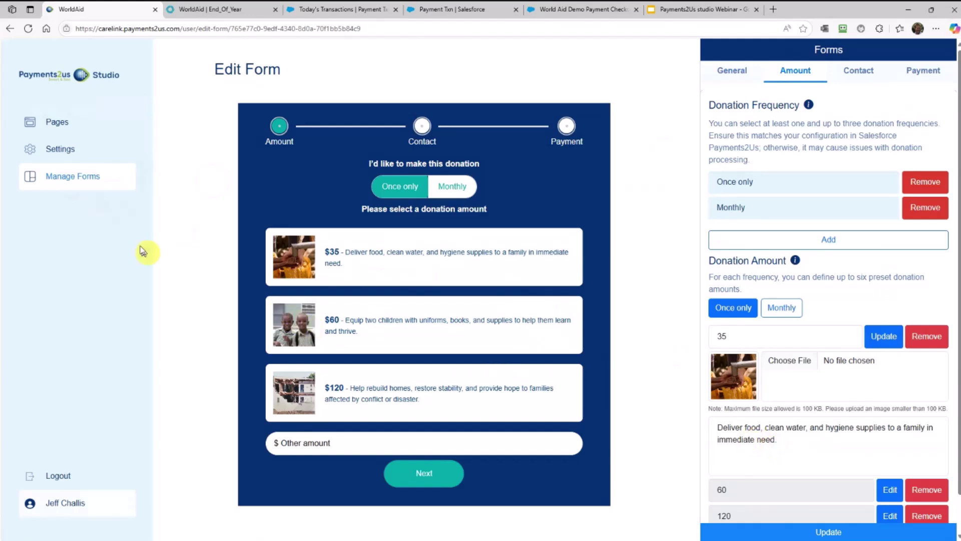
left_click(57, 123)
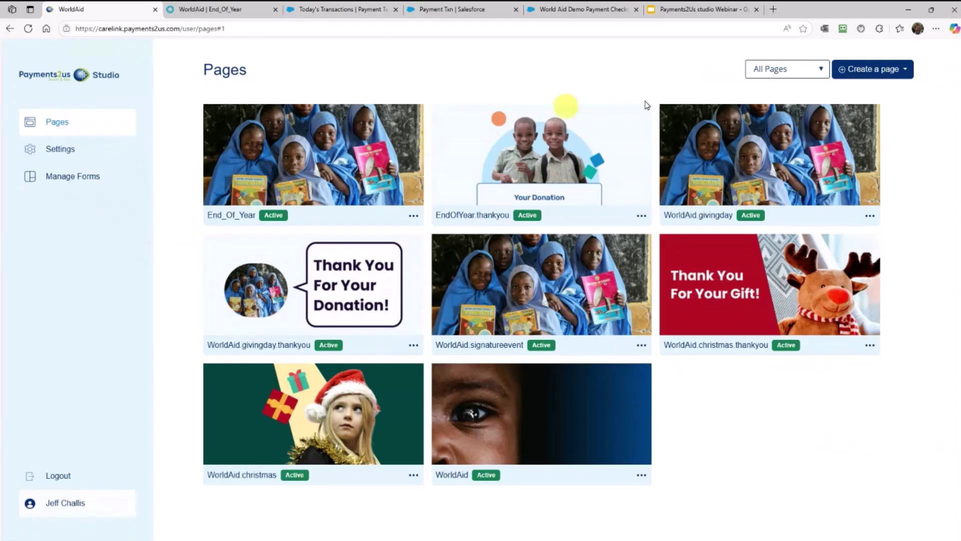
Start a new Thank Page from the Center Aligned template and continue to Step 2
left_click(642, 217)
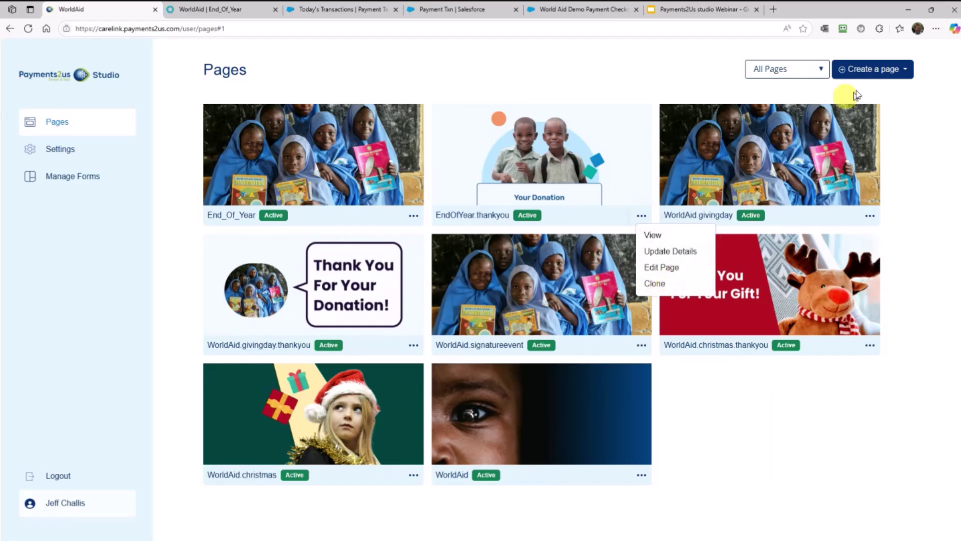
left_click(892, 70)
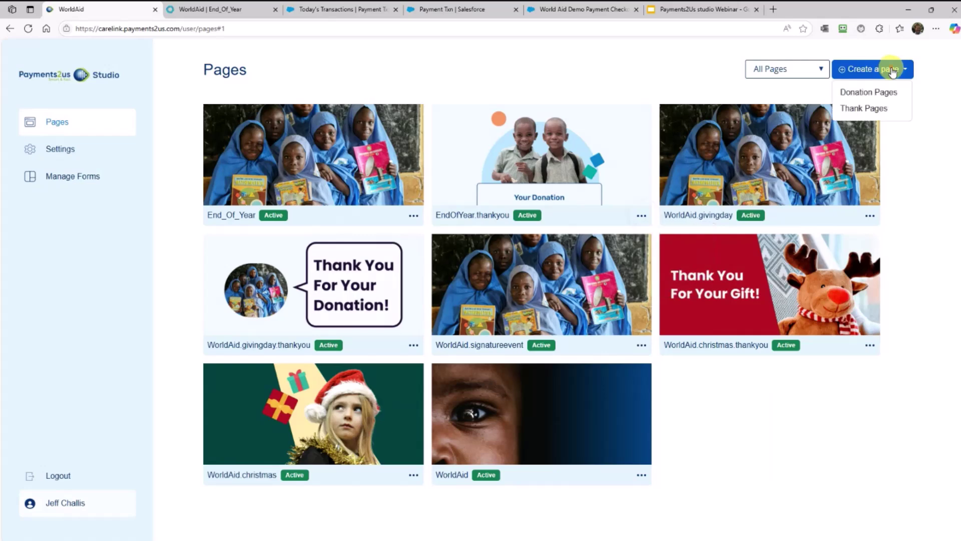
left_click(857, 109)
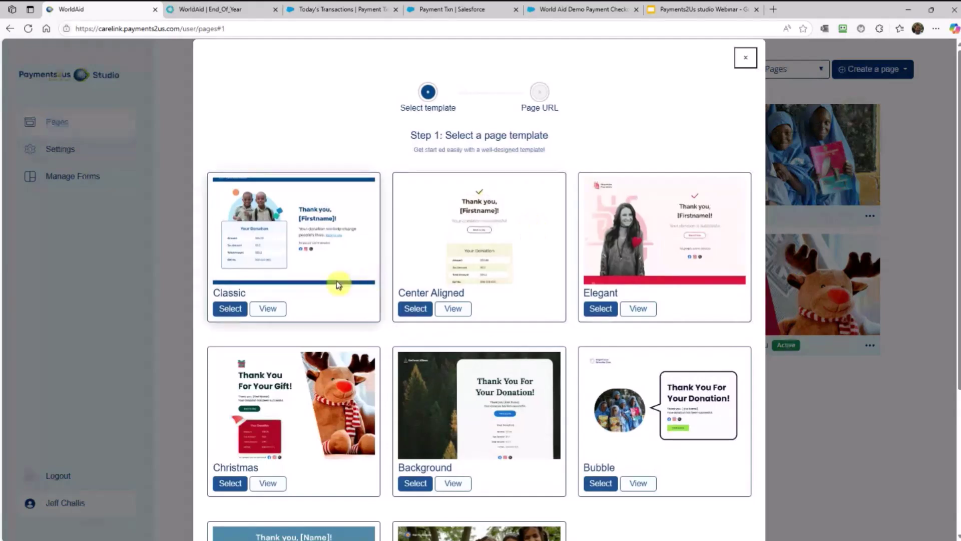
scroll(403, 395, "down", 1)
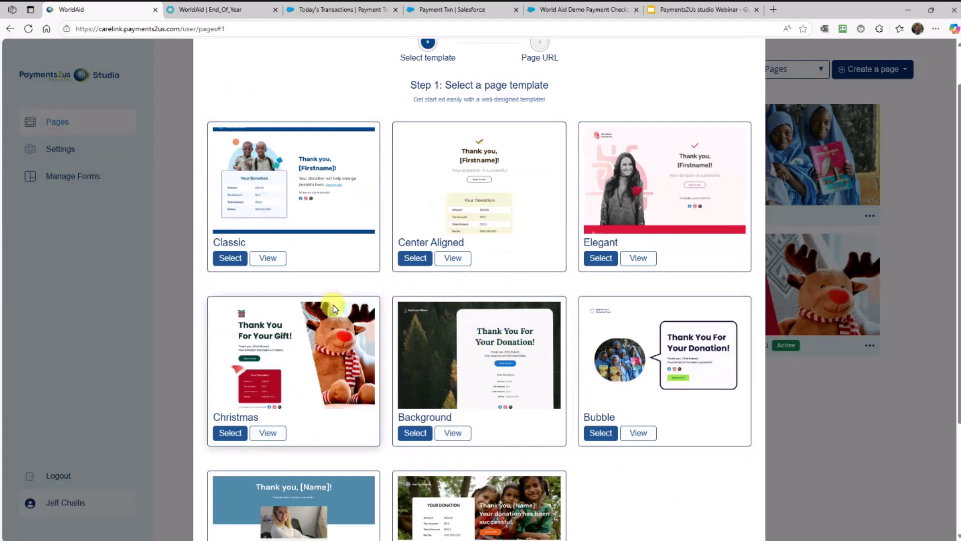
left_click(501, 226)
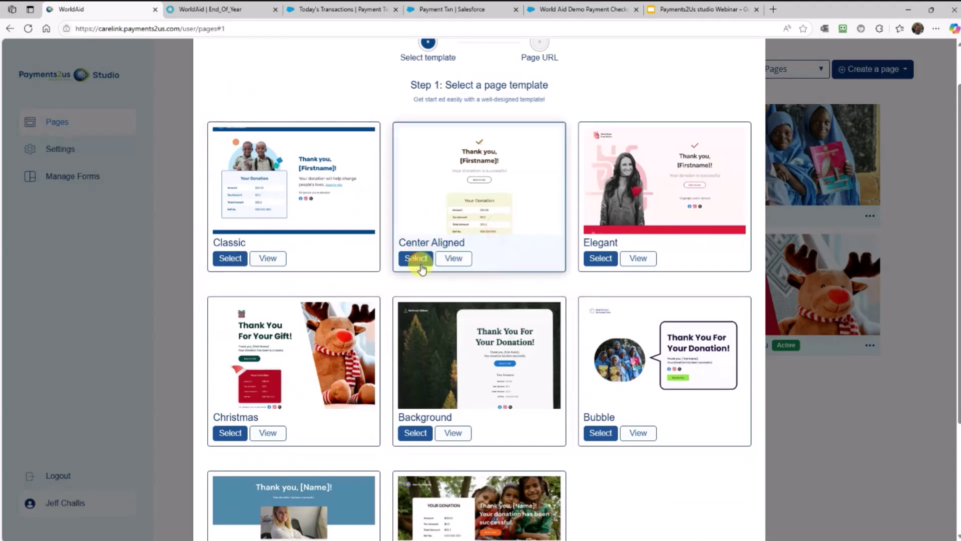
scroll(447, 300, "down", 3)
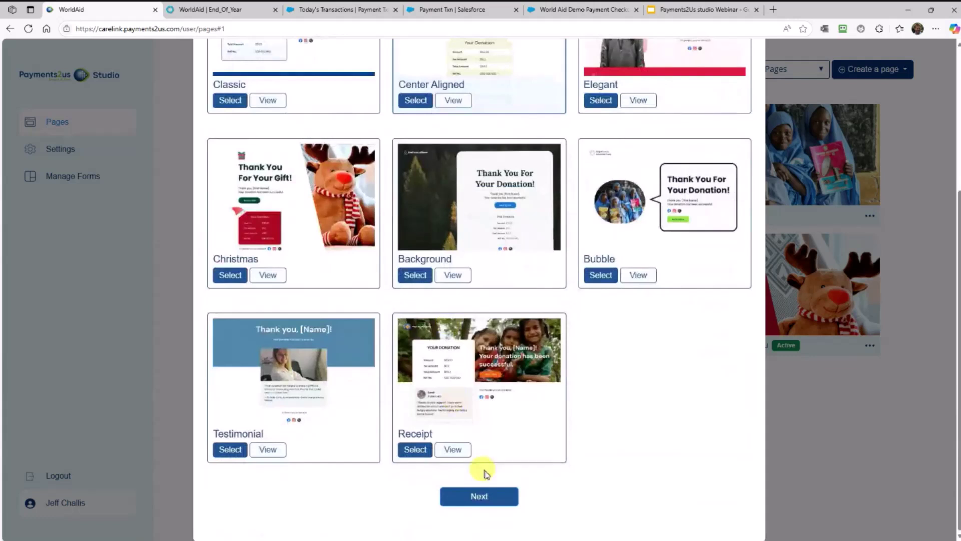
left_click(491, 497)
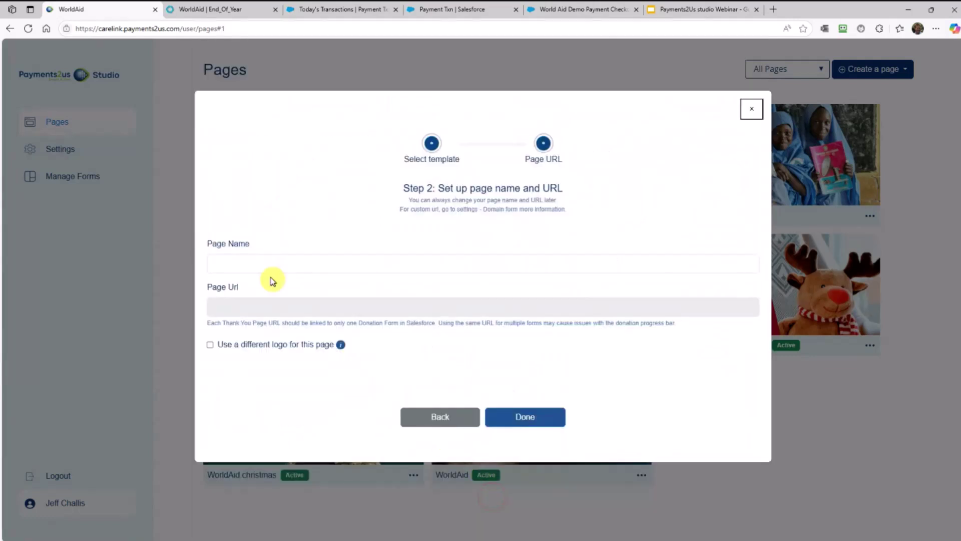
Name the new thank-you page EOFY25.Thankyou and finish creating it
left_click(250, 256)
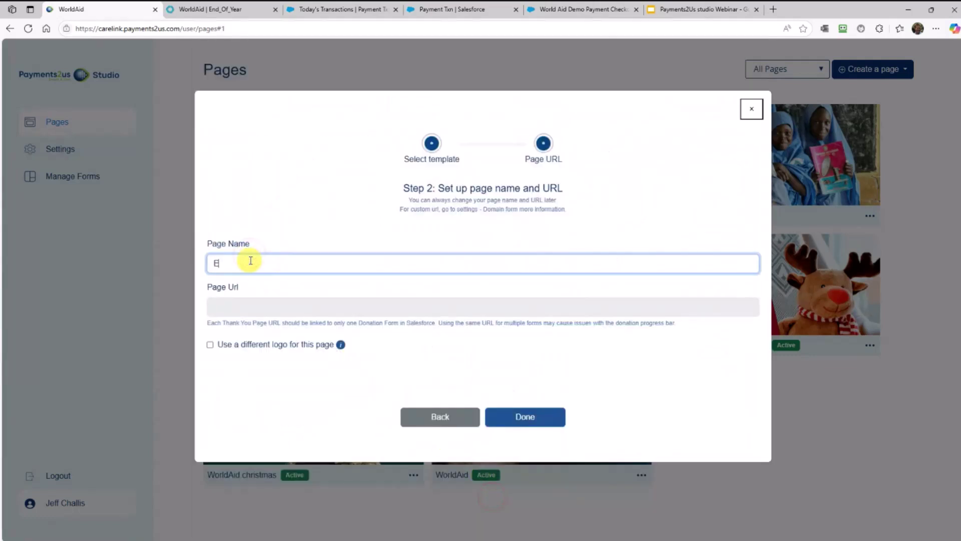
type("EOFY")
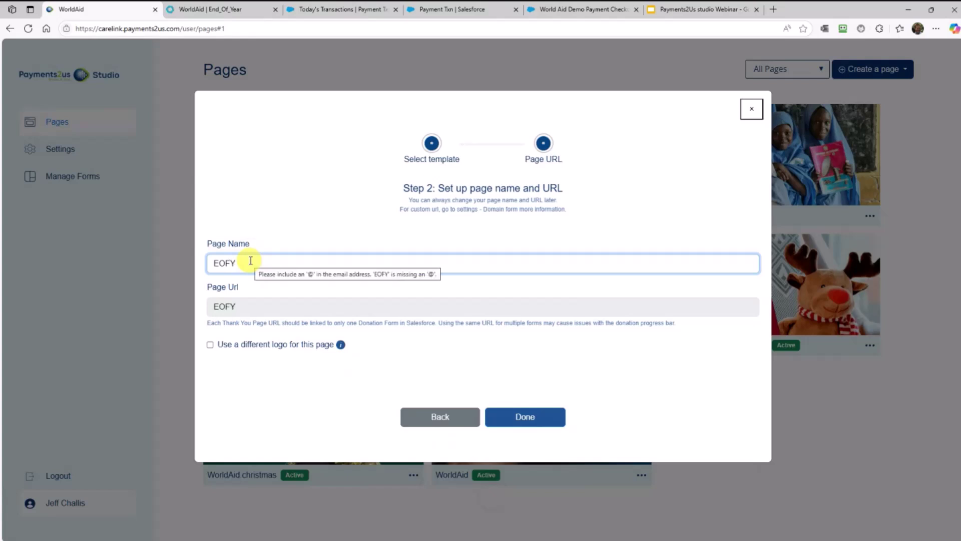
type("25.Thankyou")
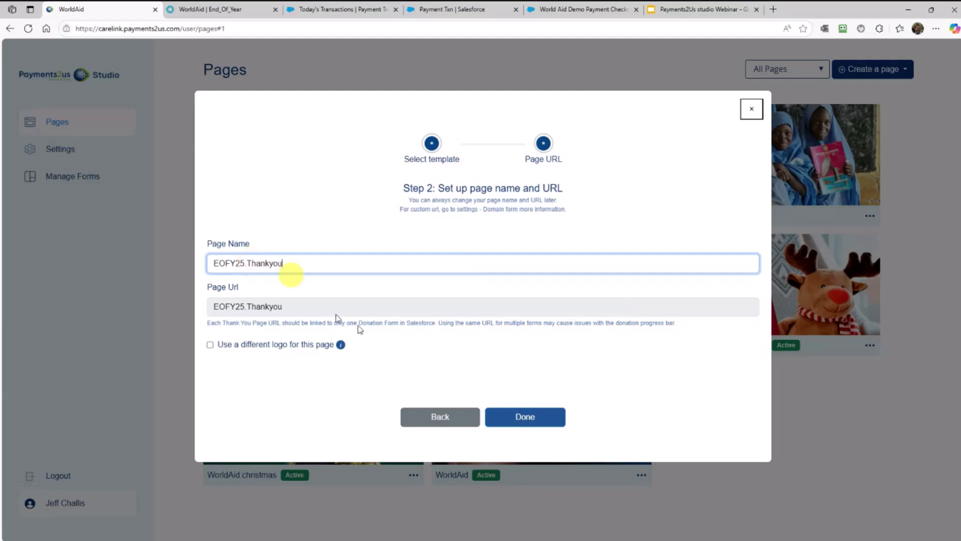
left_click(531, 421)
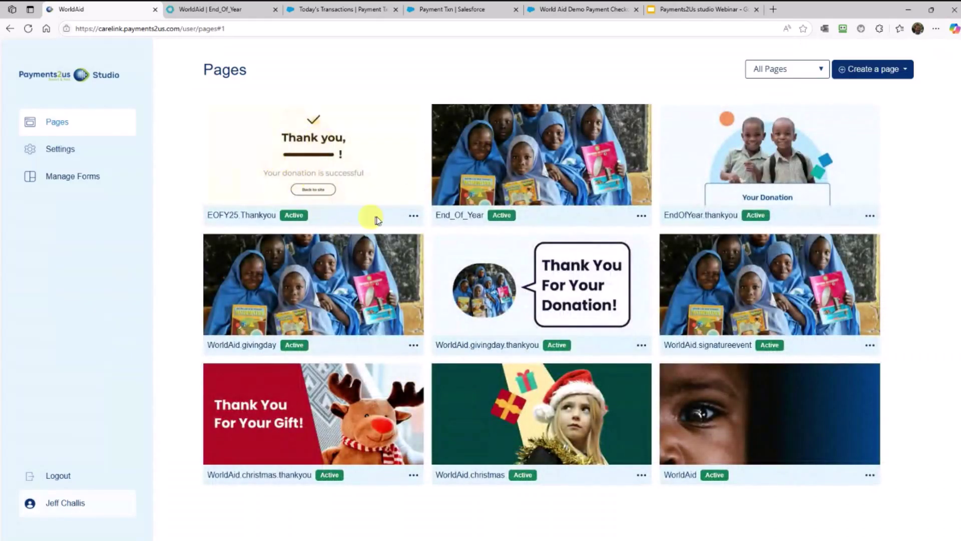
Open EOFY25.Thankyou in the page editor with Edit Page from its card menu
left_click(413, 216)
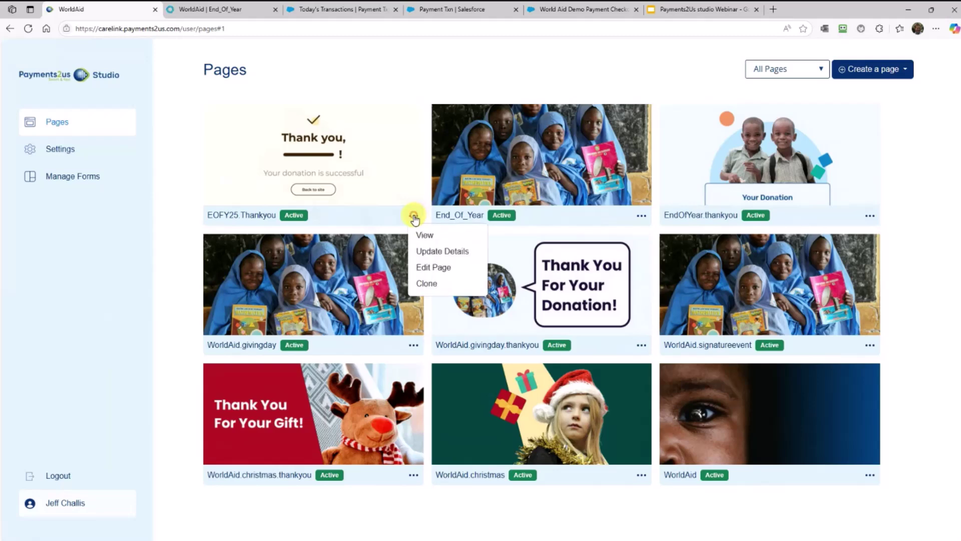
left_click(432, 269)
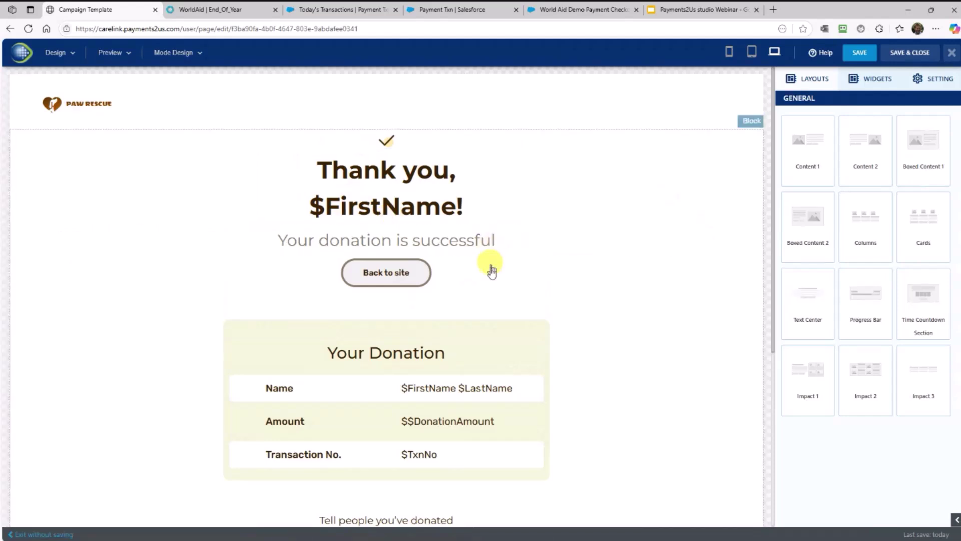
scroll(486, 338, "down", 1)
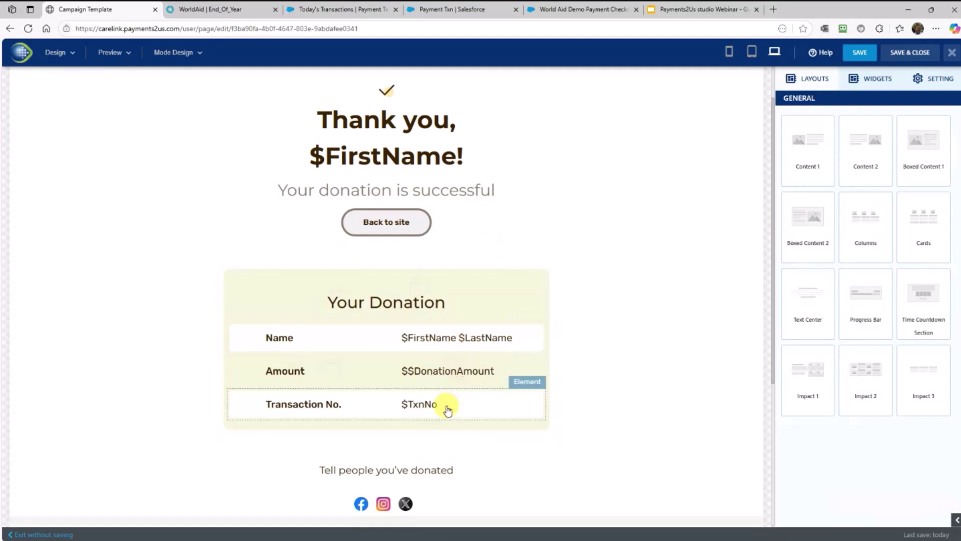
Change the Your Donation summary box background from pale beige to light lavender
left_click(486, 307)
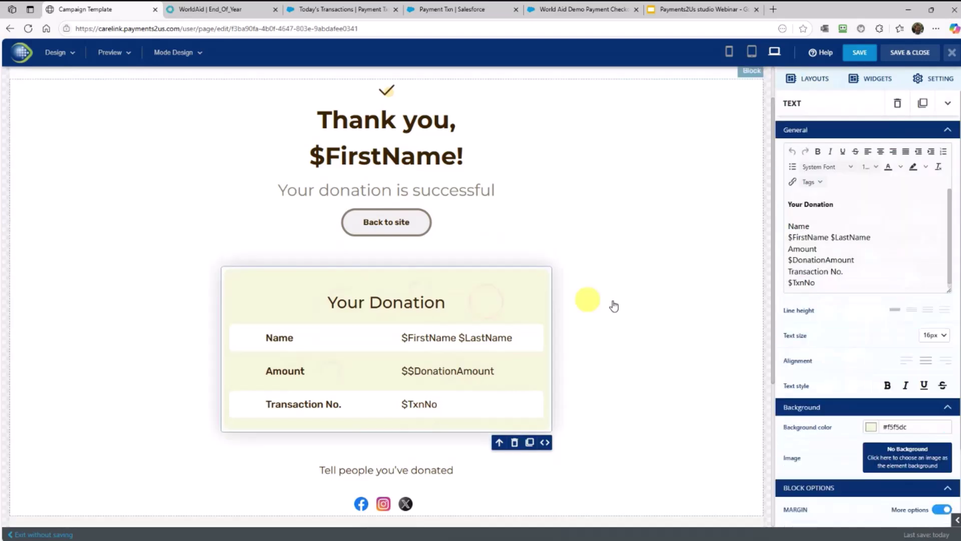
left_click(872, 428)
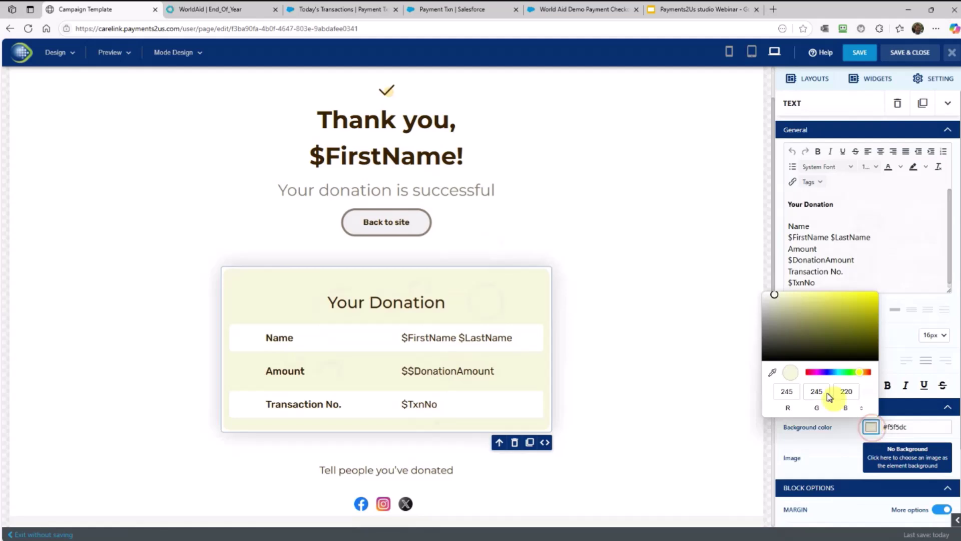
left_click(824, 372)
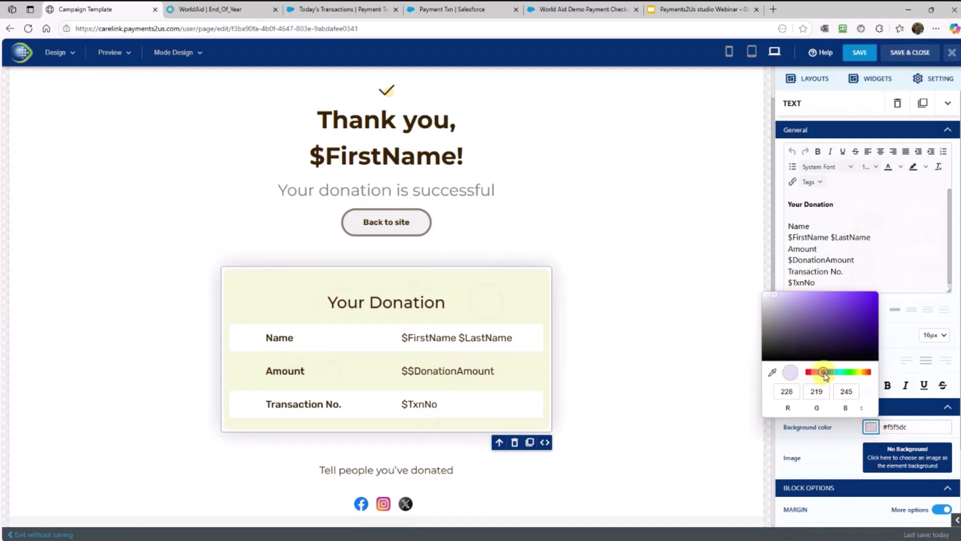
left_click(659, 380)
left_click(660, 379)
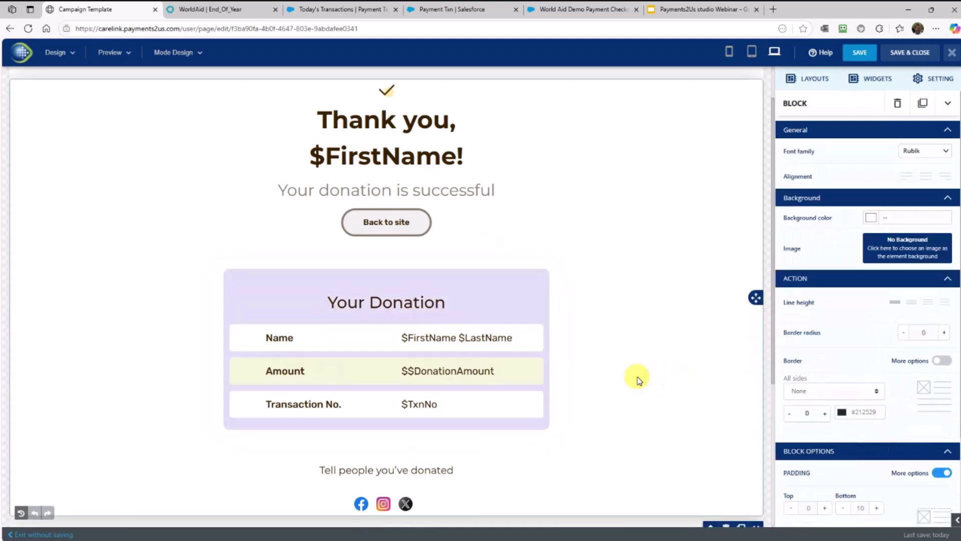
scroll(637, 379, "down", 4)
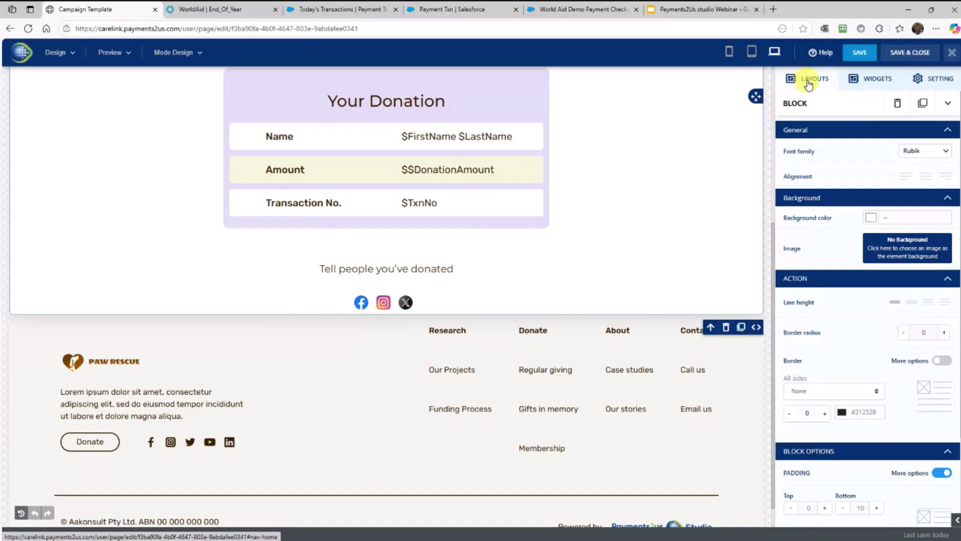
left_click(808, 82)
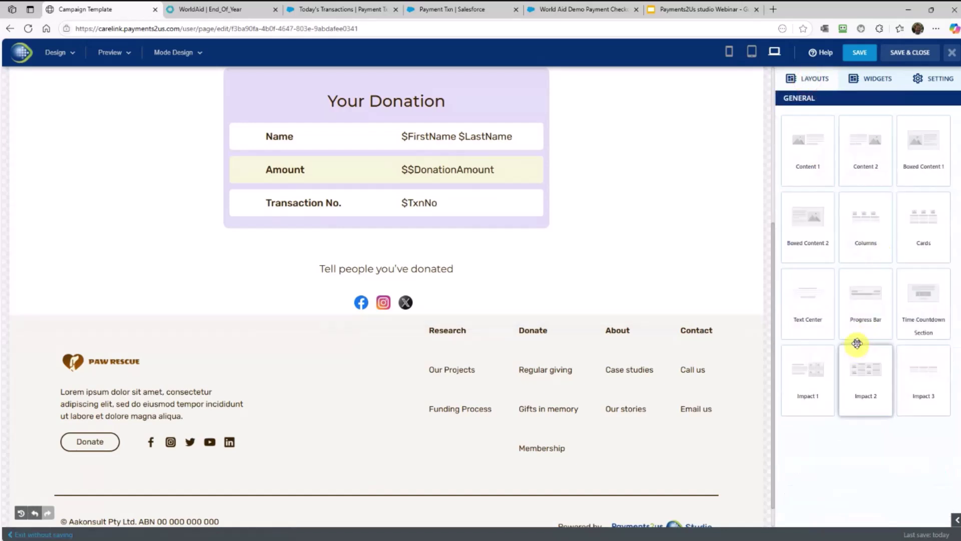
left_click_drag(870, 242, 607, 365)
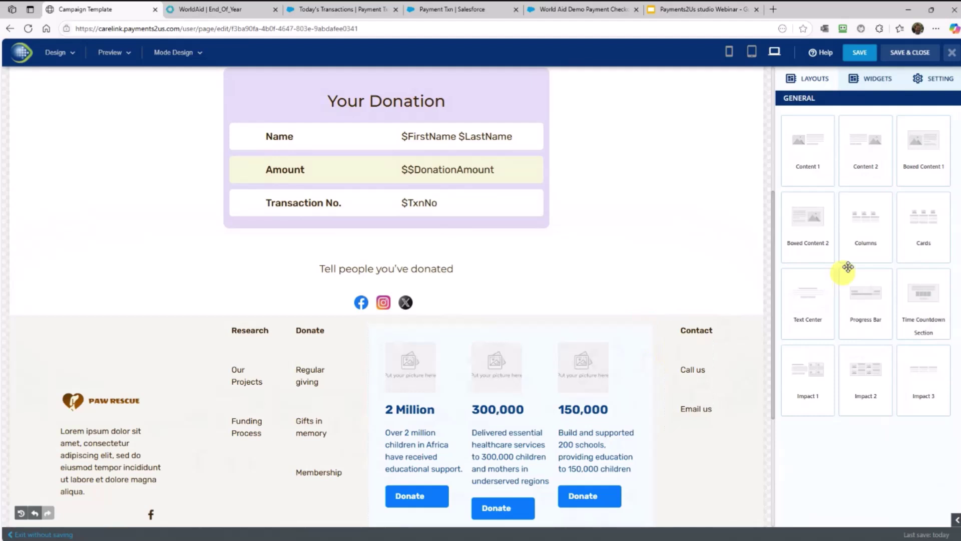
left_click_drag(865, 227, 491, 306)
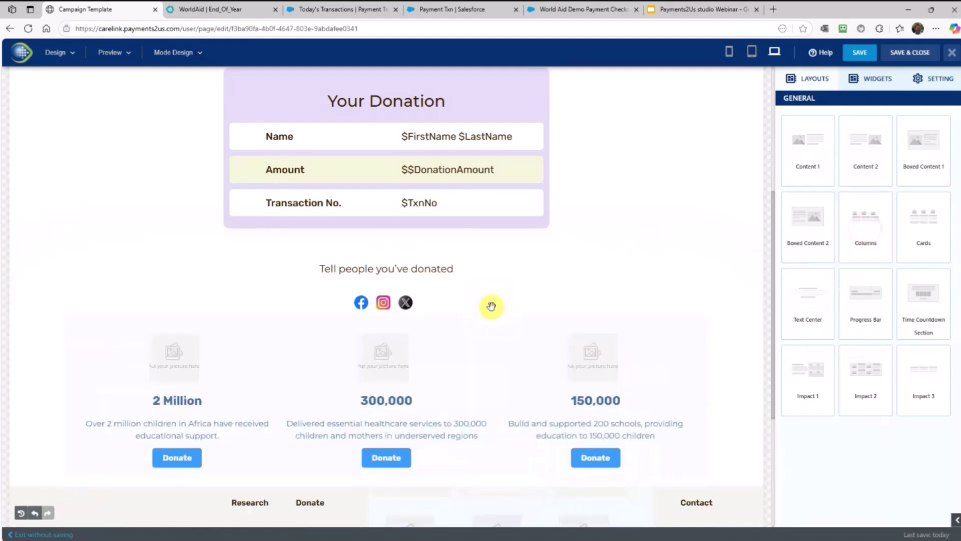
left_click(167, 391)
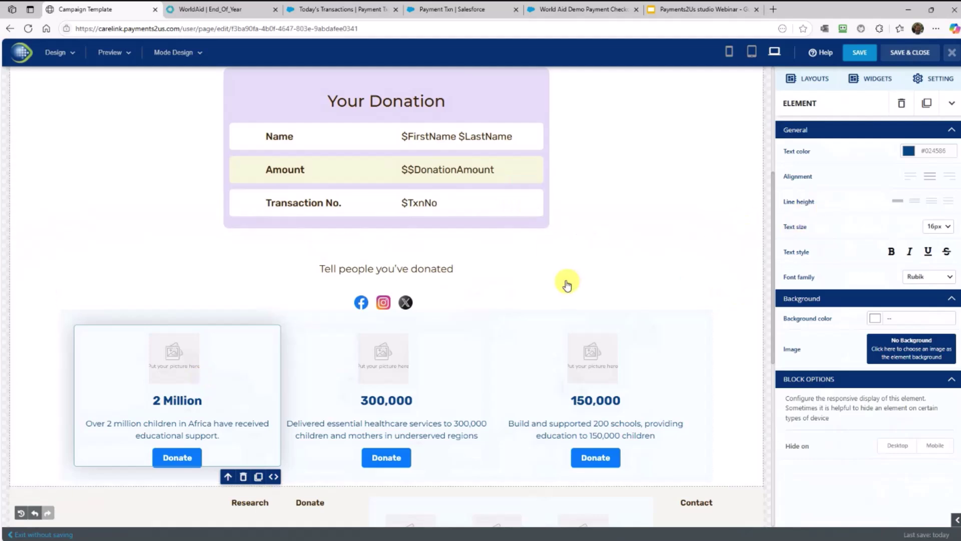
Save & Close the EOFY25.Thankyou page and confirm the Content save alert
left_click(911, 55)
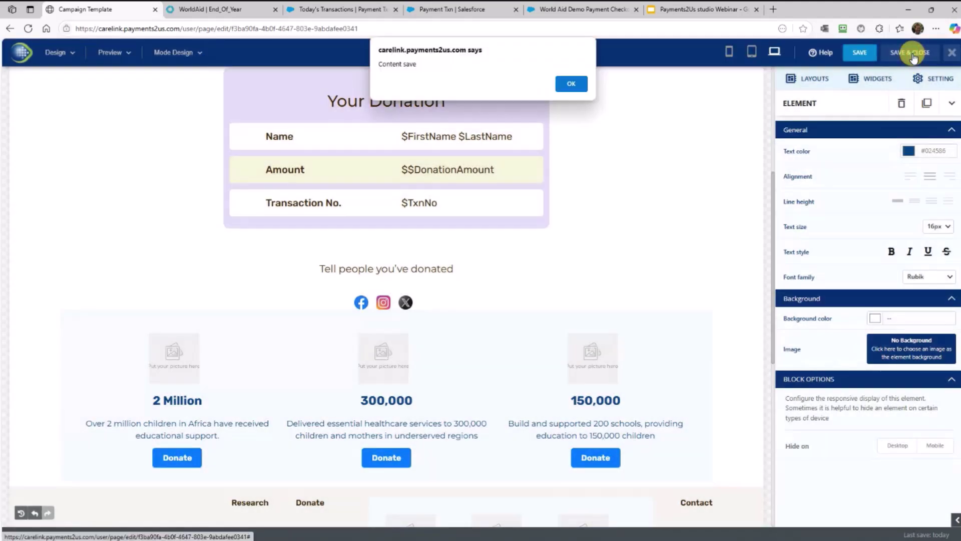
left_click(584, 88)
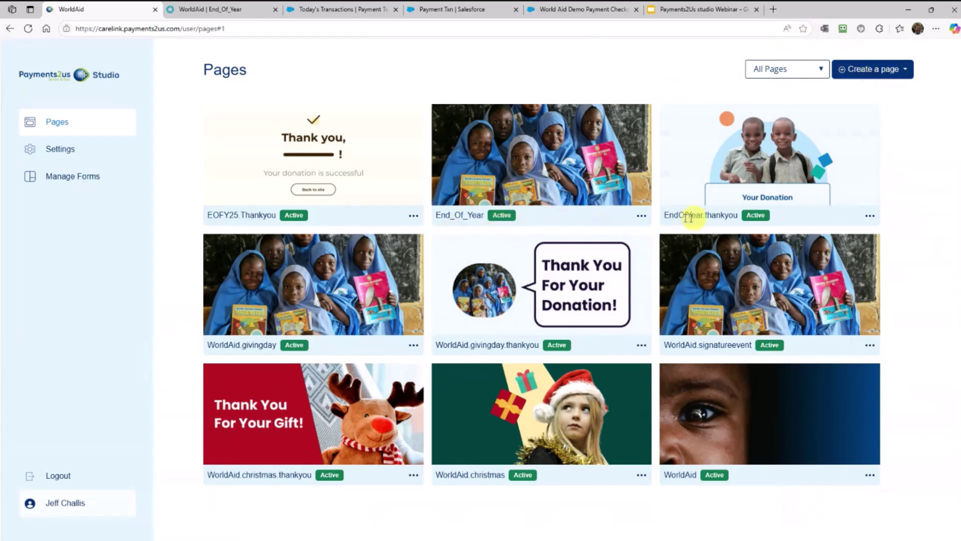
Start a new Donation Page and select the General Appeal template
left_click(641, 217)
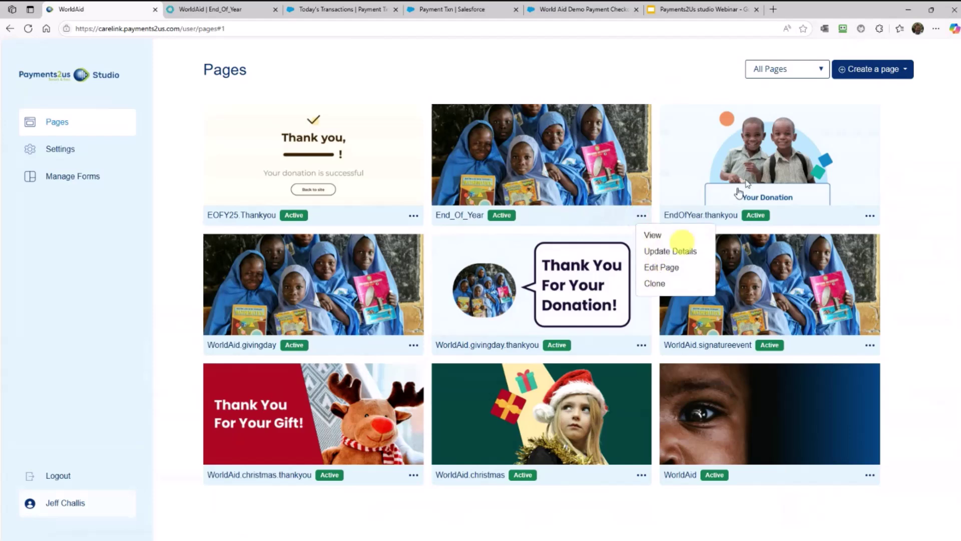
left_click(869, 75)
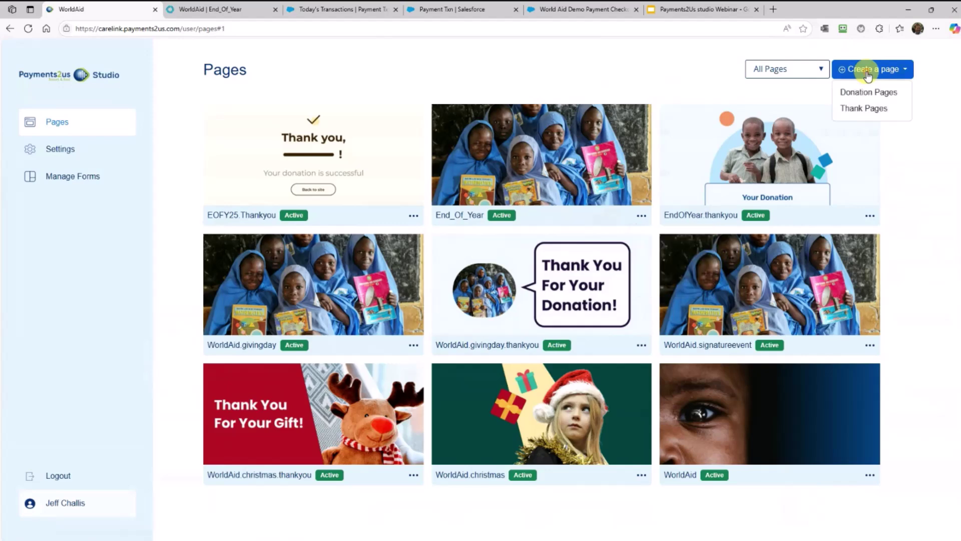
left_click(867, 99)
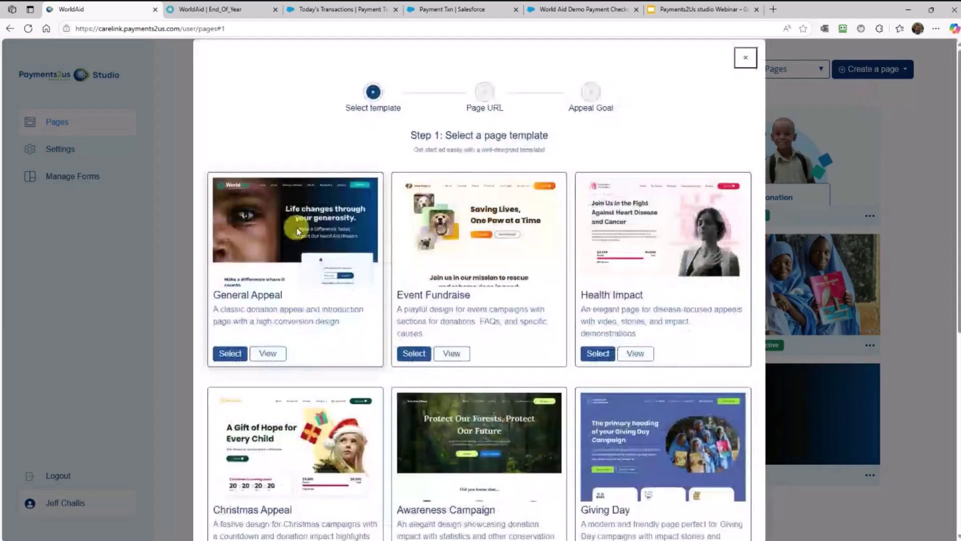
scroll(625, 301, "down", 3)
scroll(625, 302, "down", 2)
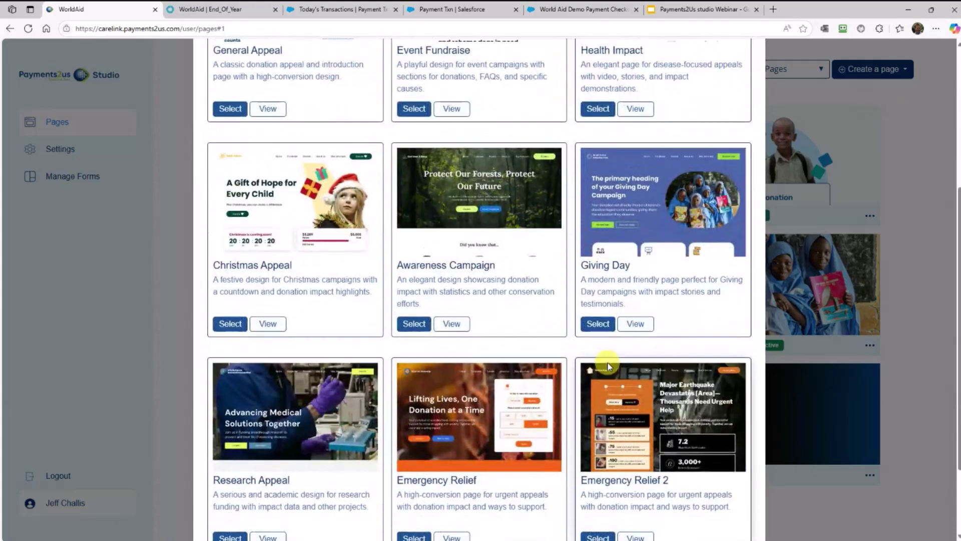
scroll(609, 366, "up", 3)
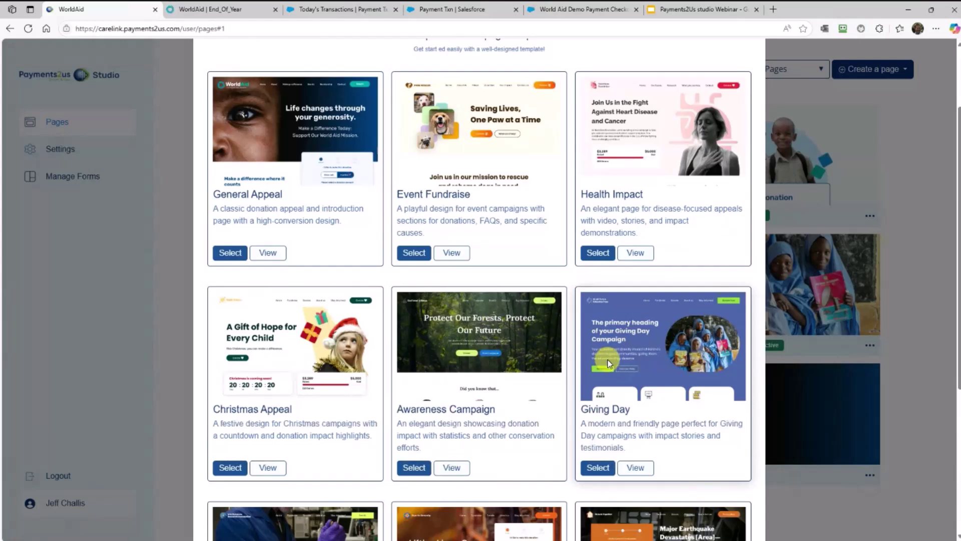
left_click(238, 256)
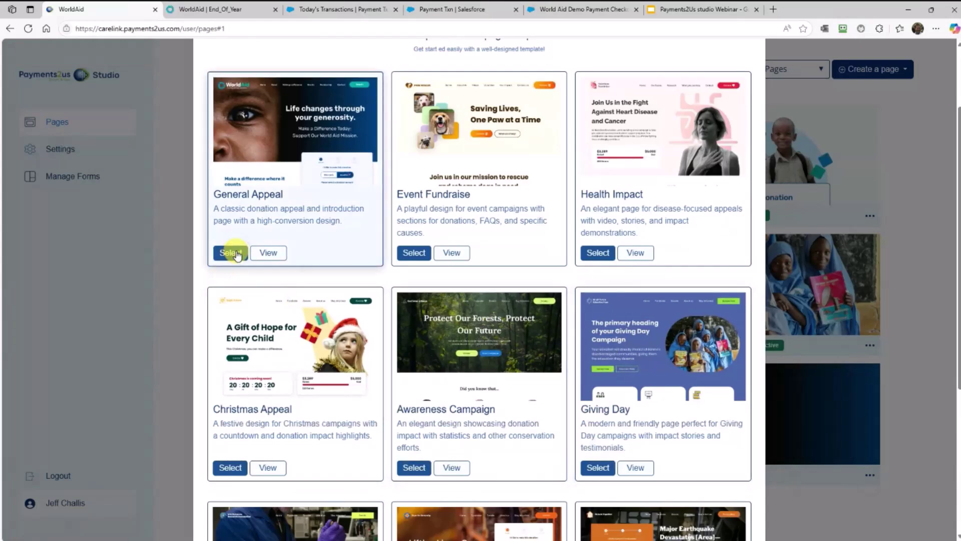
scroll(361, 273, "down", 4)
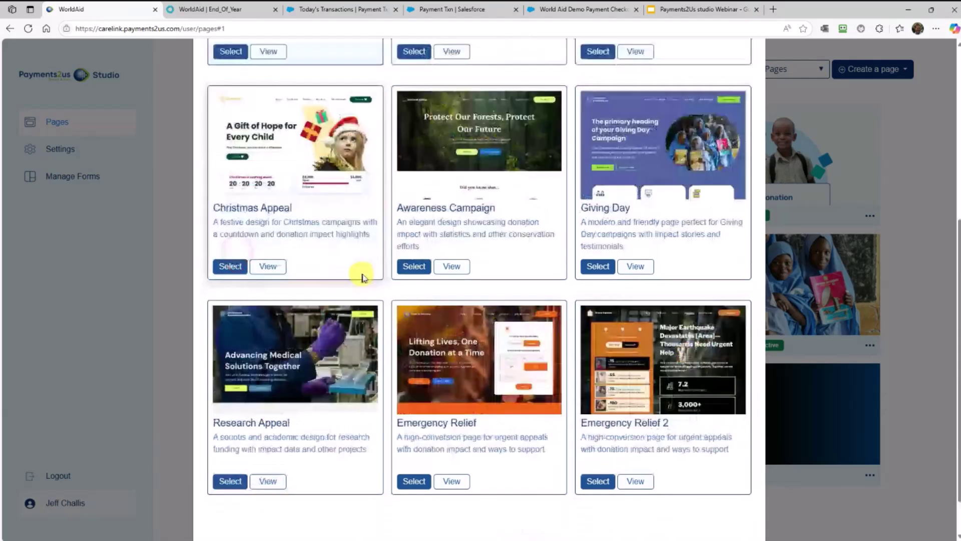
scroll(486, 451, "down", 1)
Name the new page 'EOGY25 Page'
left_click(483, 505)
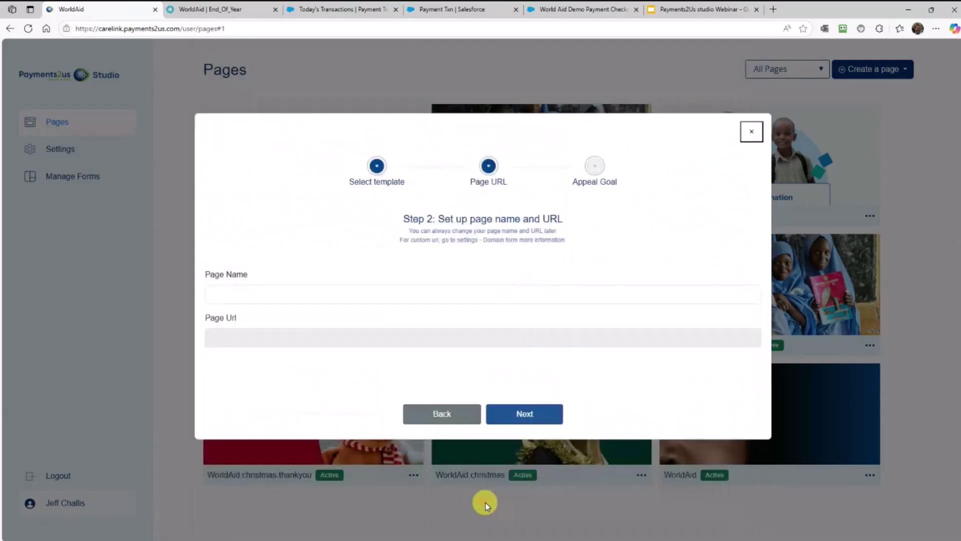
left_click(263, 292)
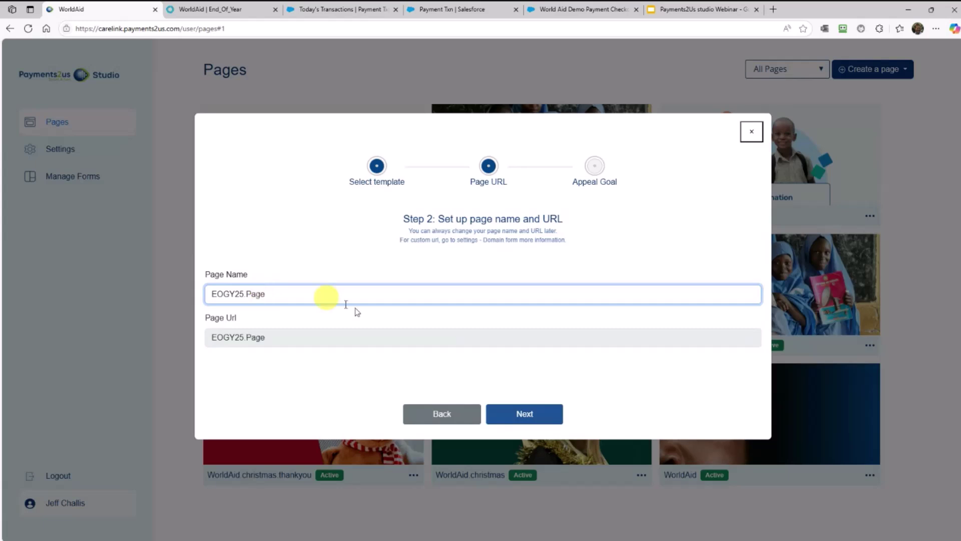
left_click(522, 412)
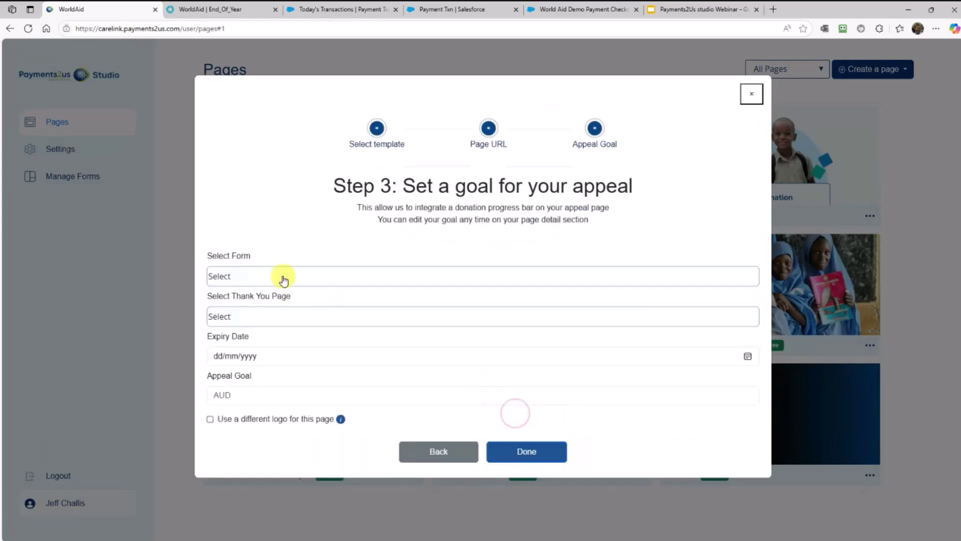
Link the page to the EOFY25.Form donation form and EOFY25.Thankyou thank-you page
left_click(279, 276)
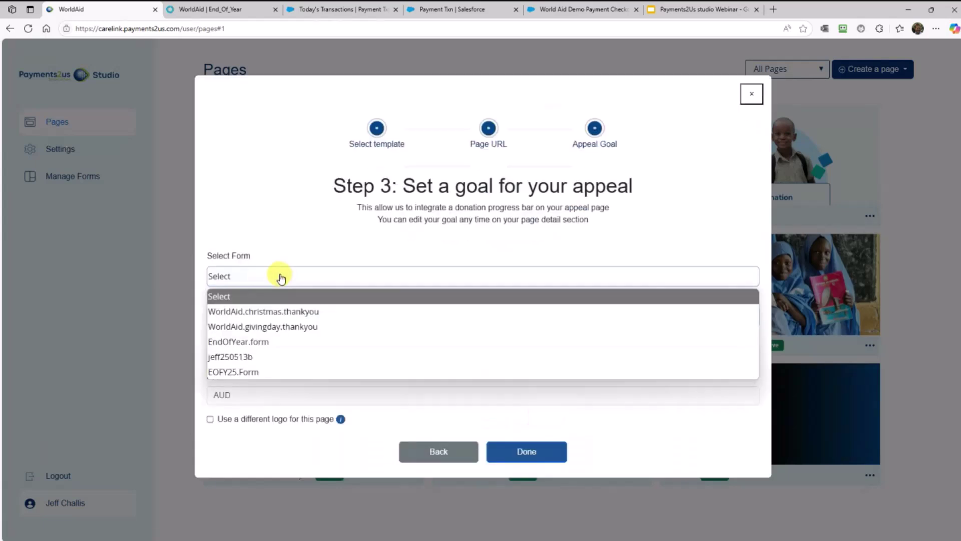
left_click(266, 372)
left_click(280, 316)
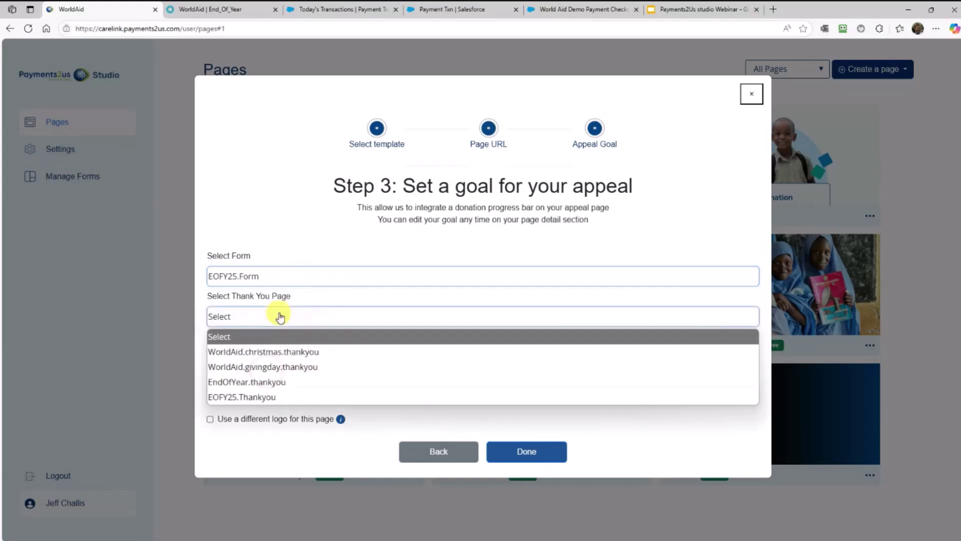
left_click(290, 398)
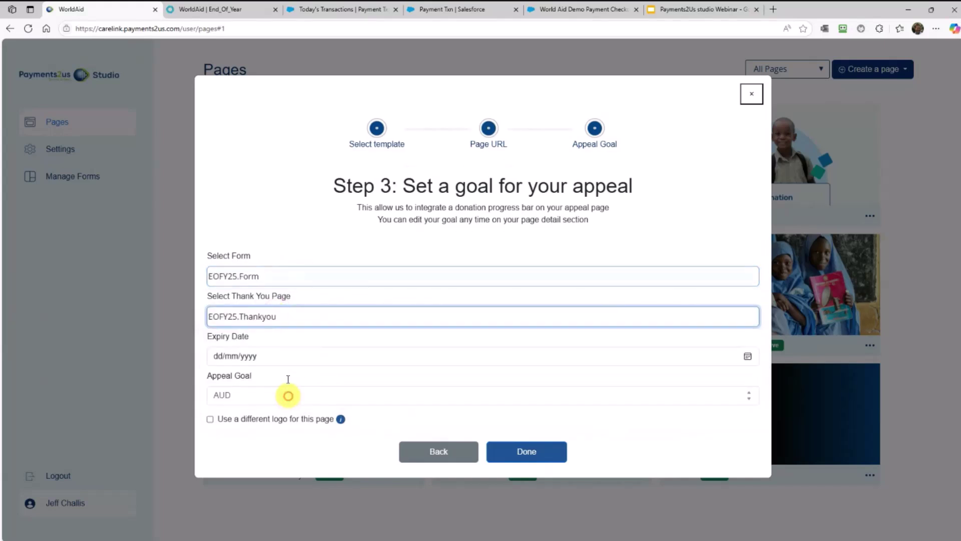
Set expiry date 31/06/2025 and appeal goal 150000, then finish creating the page
left_click(271, 361)
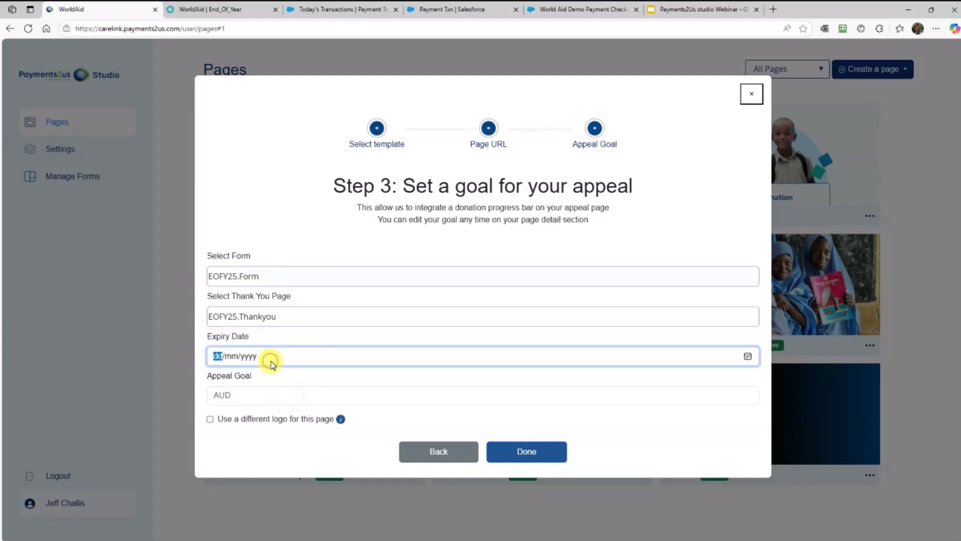
type("1/06/2025")
key("Tab")
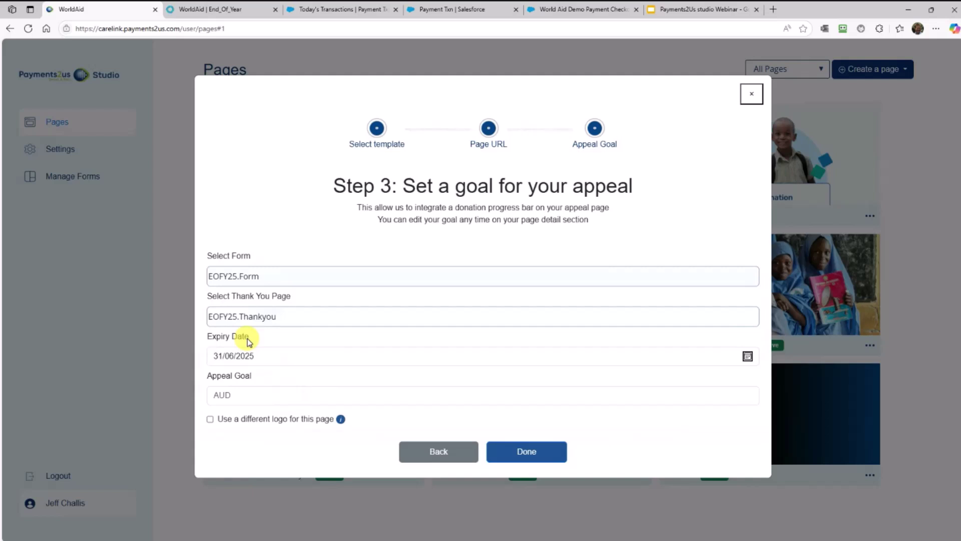
left_click(245, 399)
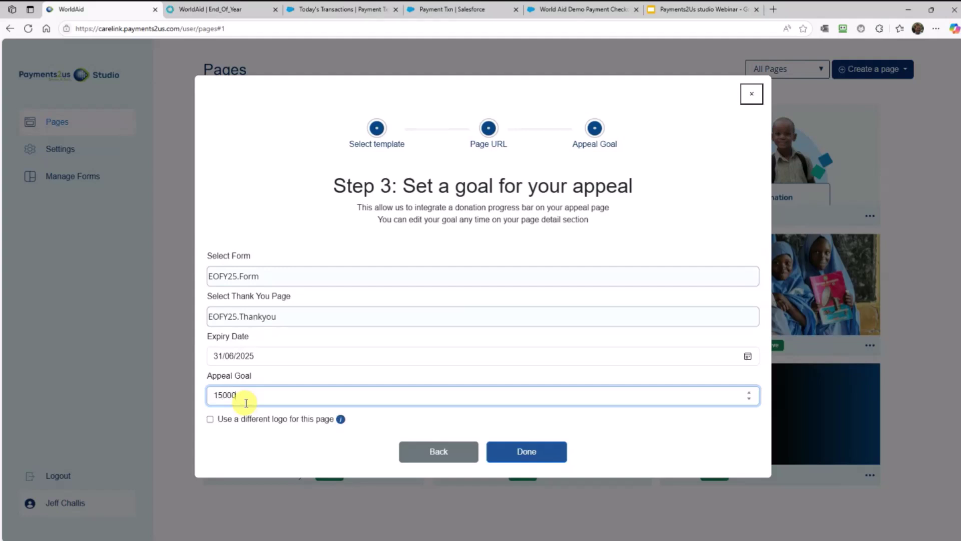
key("Tab")
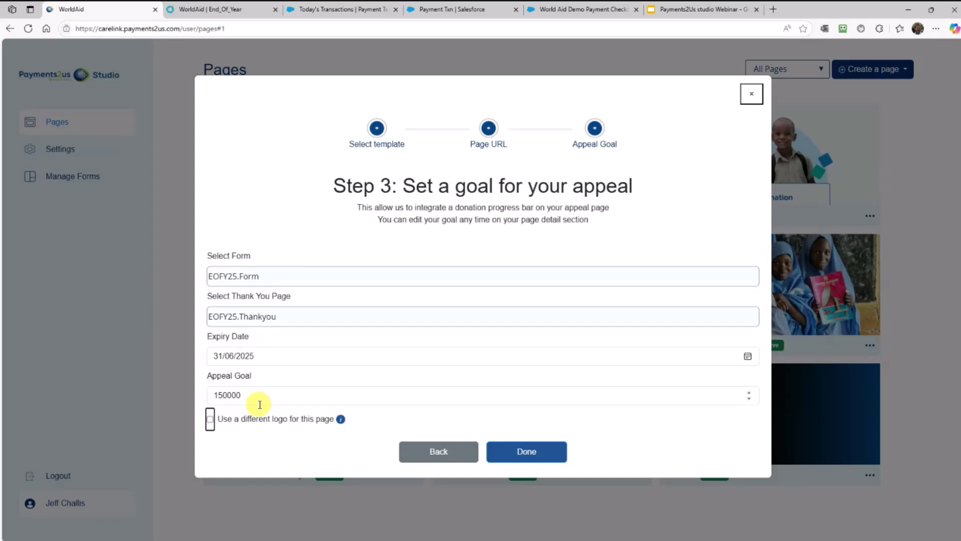
left_click(529, 451)
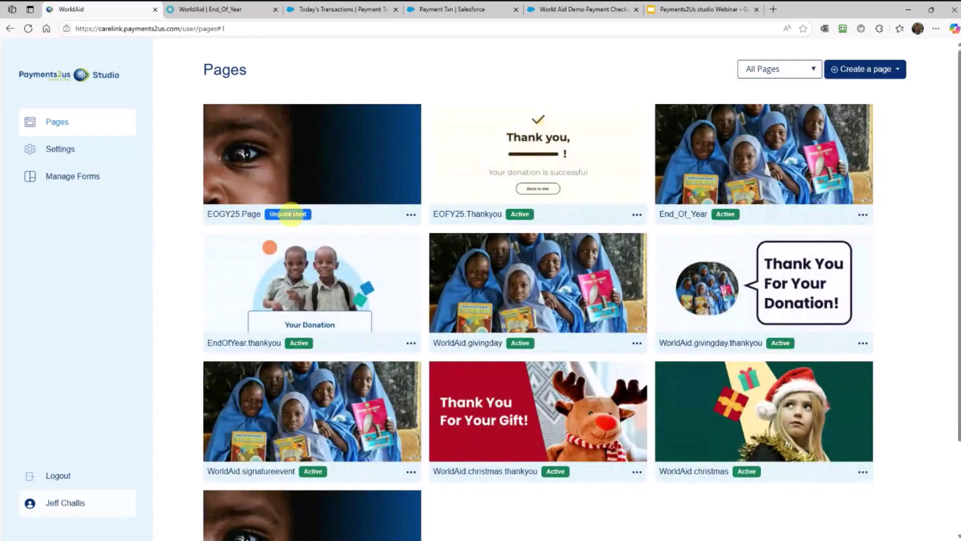
Open EOGY25.Page in the editor and select its hero headline
left_click(411, 217)
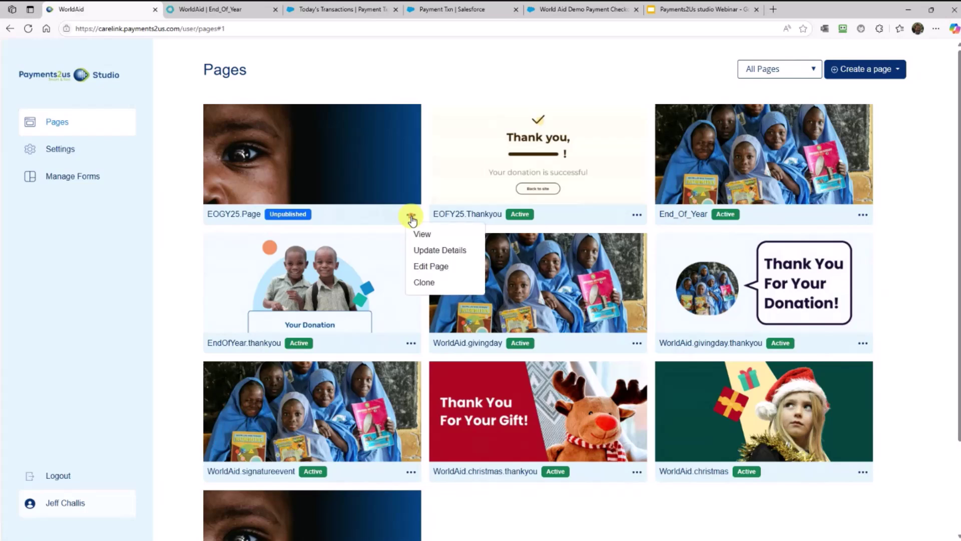
left_click(434, 269)
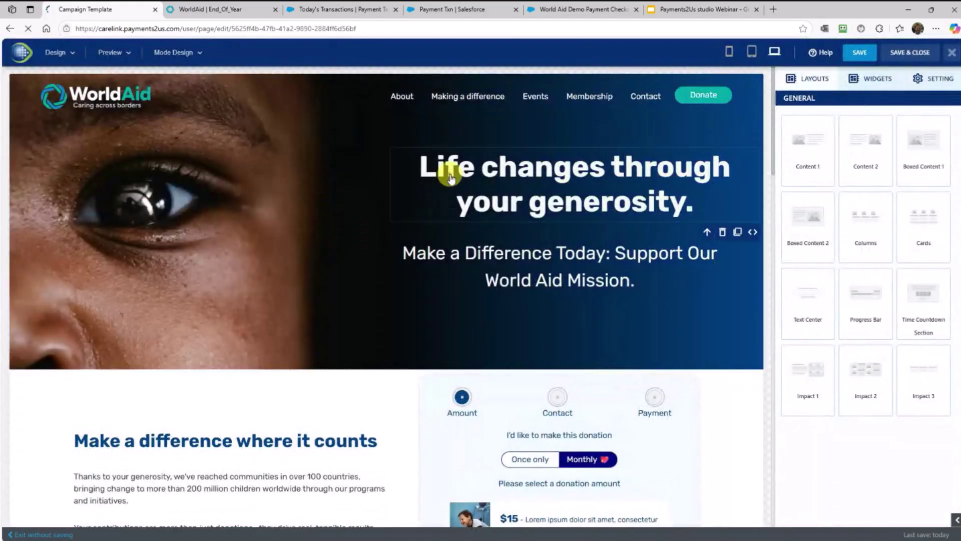
left_click(449, 177)
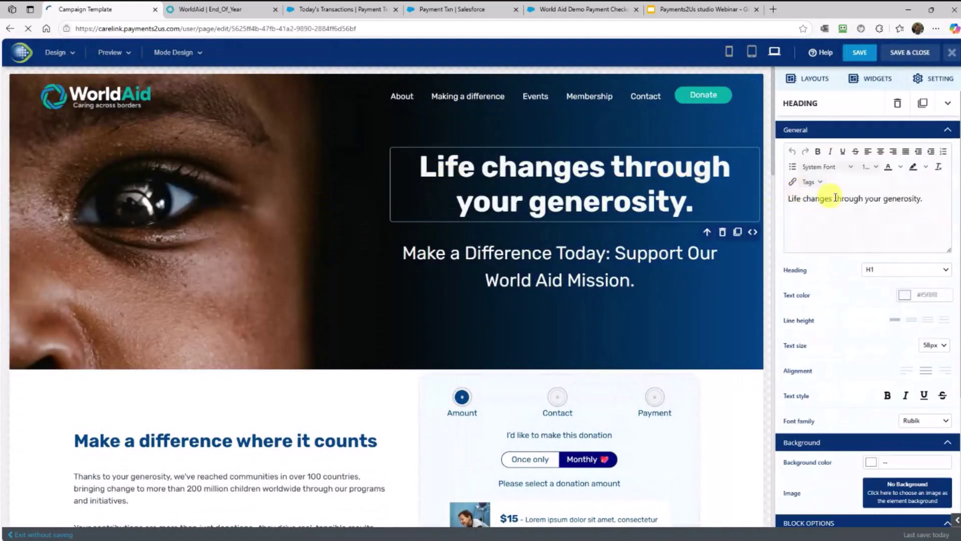
Rewrite the headline ending so it reads 'Life changes through your Gift.'
left_click_drag(836, 198, 903, 198)
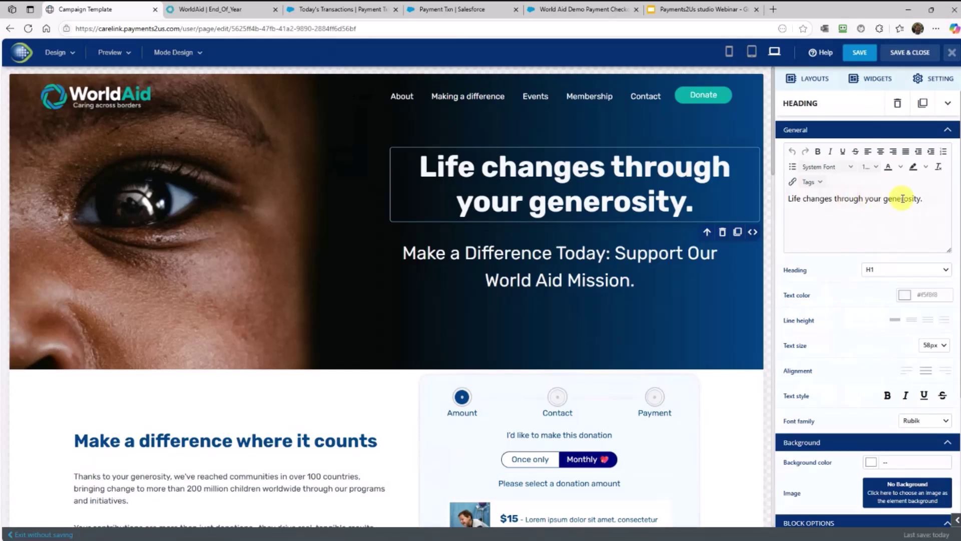
double_click(903, 199)
type("/")
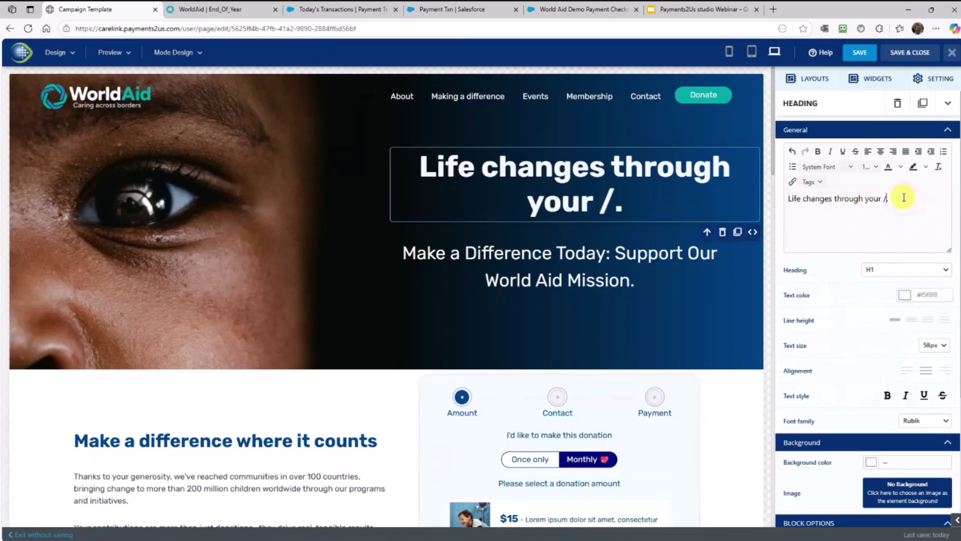
key("BackSpace")
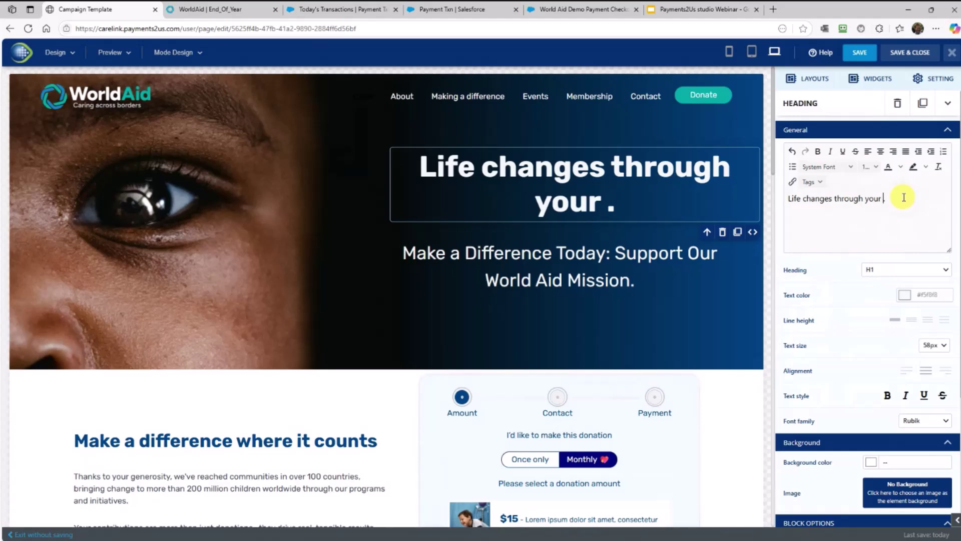
type("Figt")
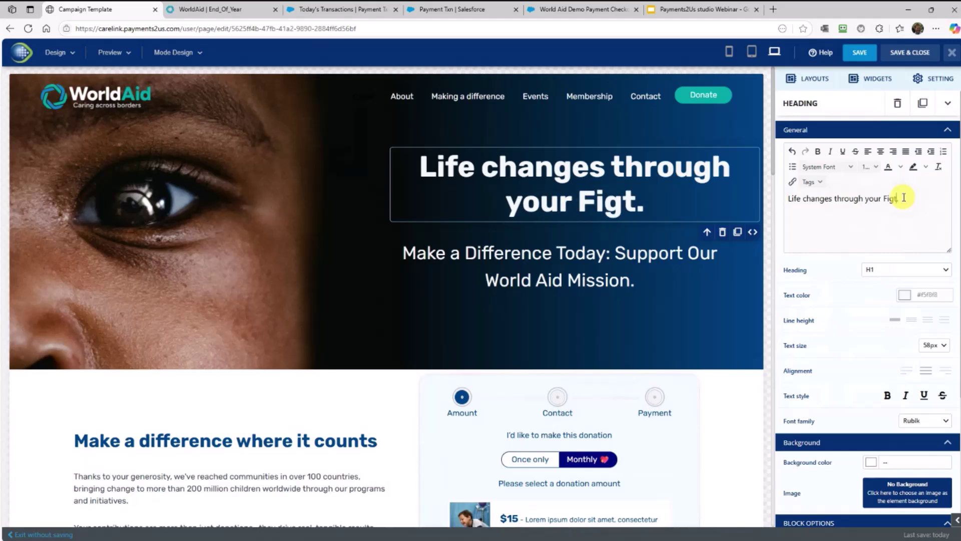
key("BackSpace")
key("BackSpace")
key("BackSpace")
key("BackSpace")
type("Gift")
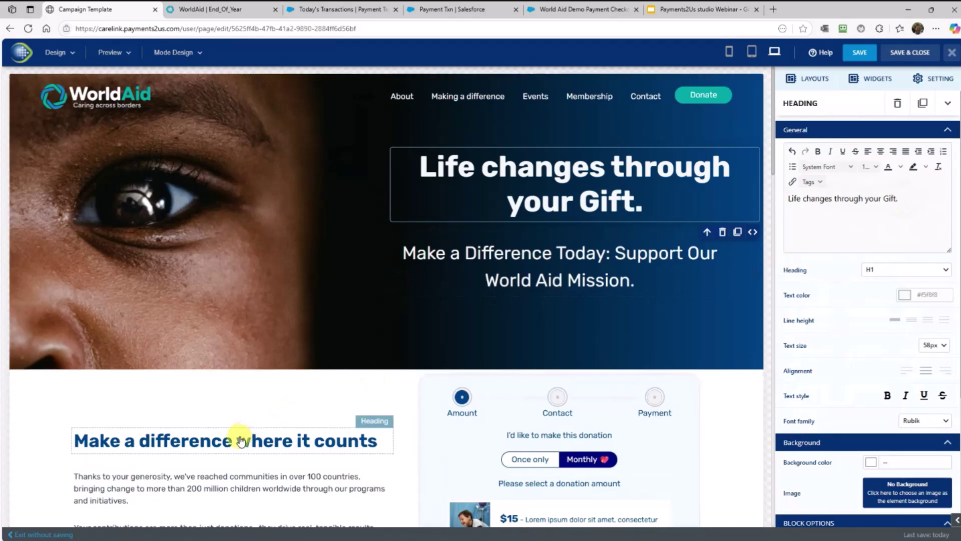
left_click(275, 431)
scroll(425, 381, "down", 2)
scroll(474, 370, "down", 4)
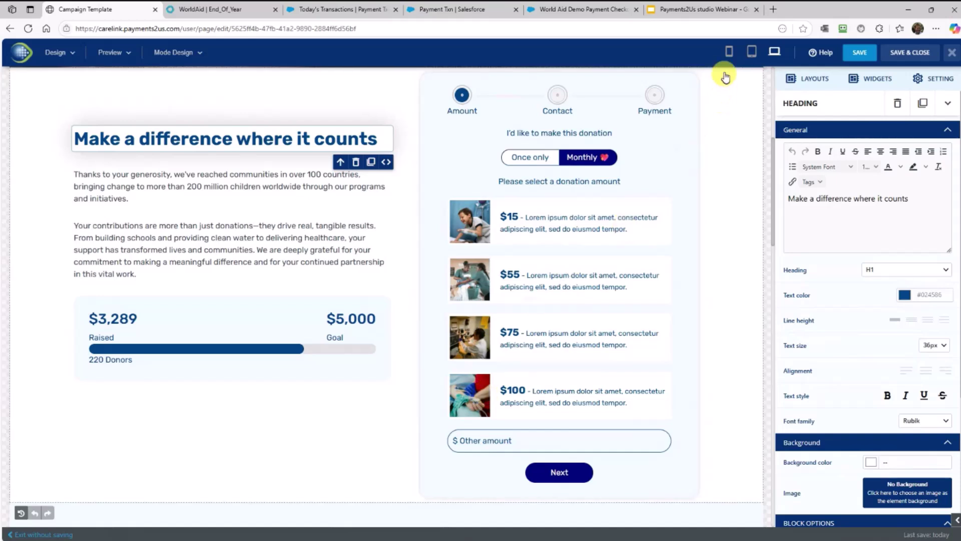
left_click(729, 50)
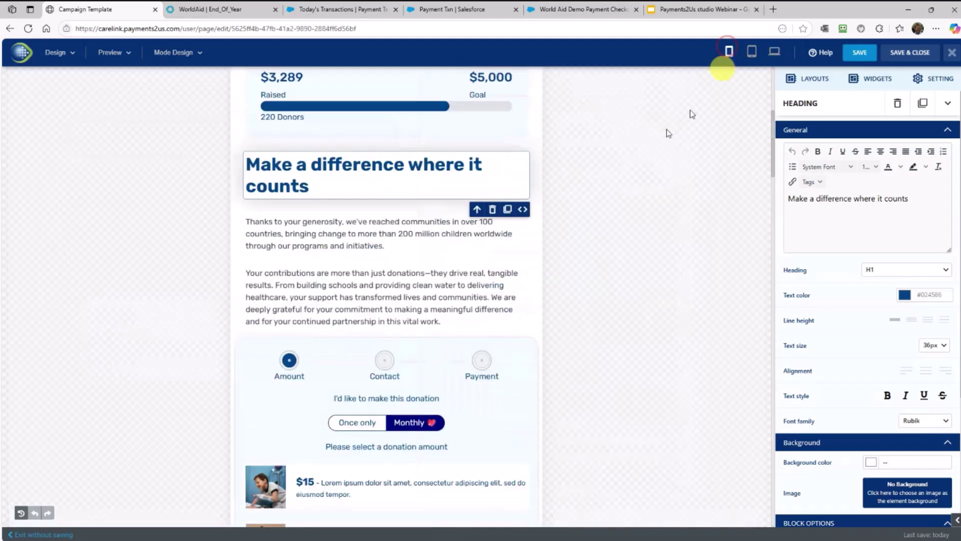
scroll(515, 281, "down", 4)
scroll(519, 280, "up", 3)
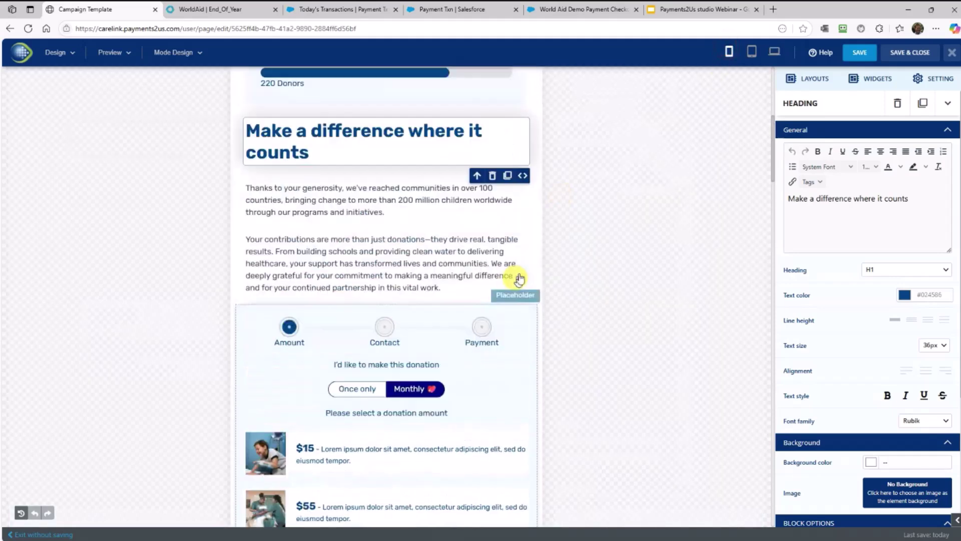
left_click(751, 52)
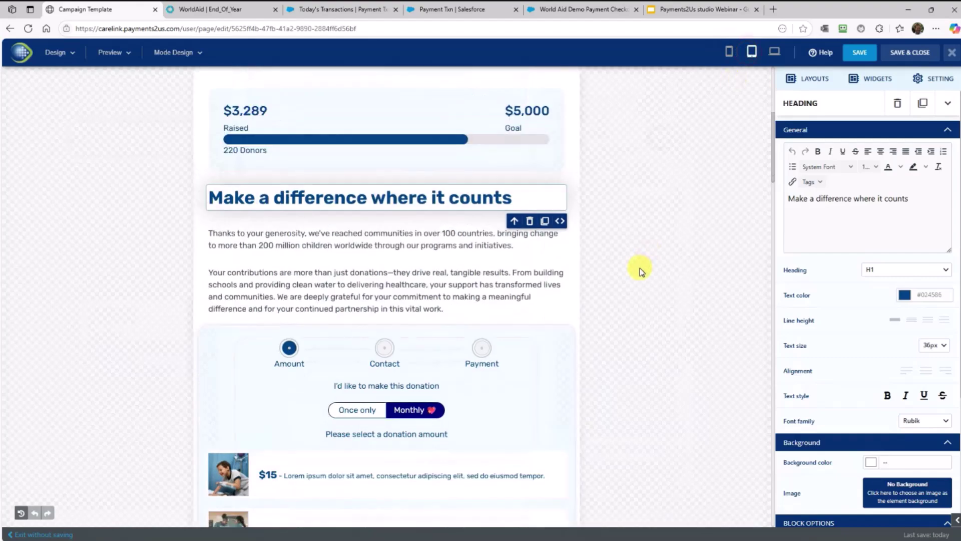
scroll(640, 269, "up", 2)
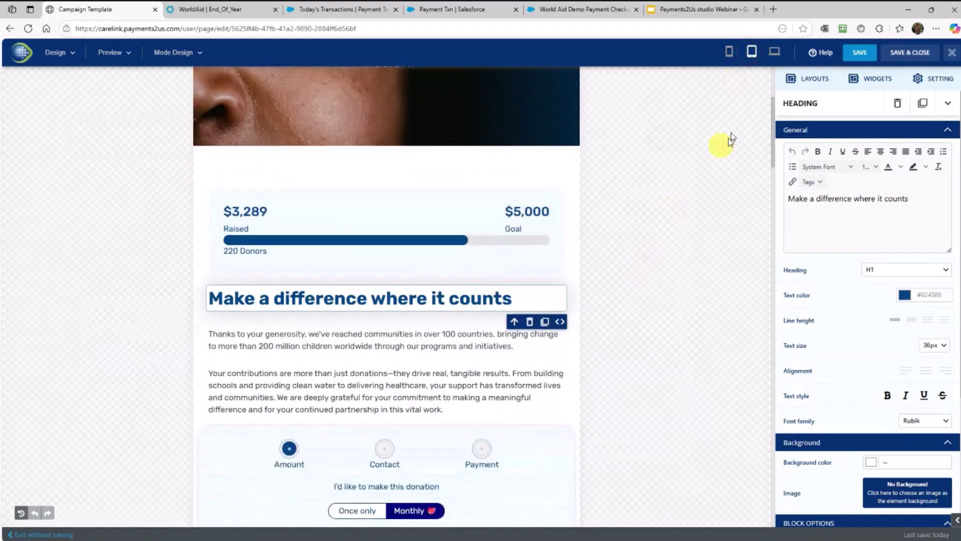
left_click(774, 53)
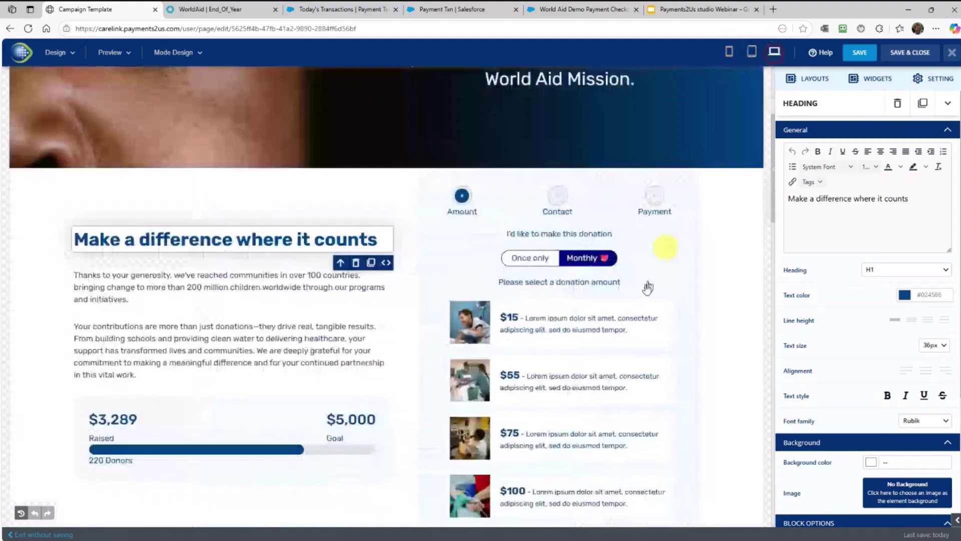
scroll(644, 286, "down", 8)
scroll(624, 359, "down", 1)
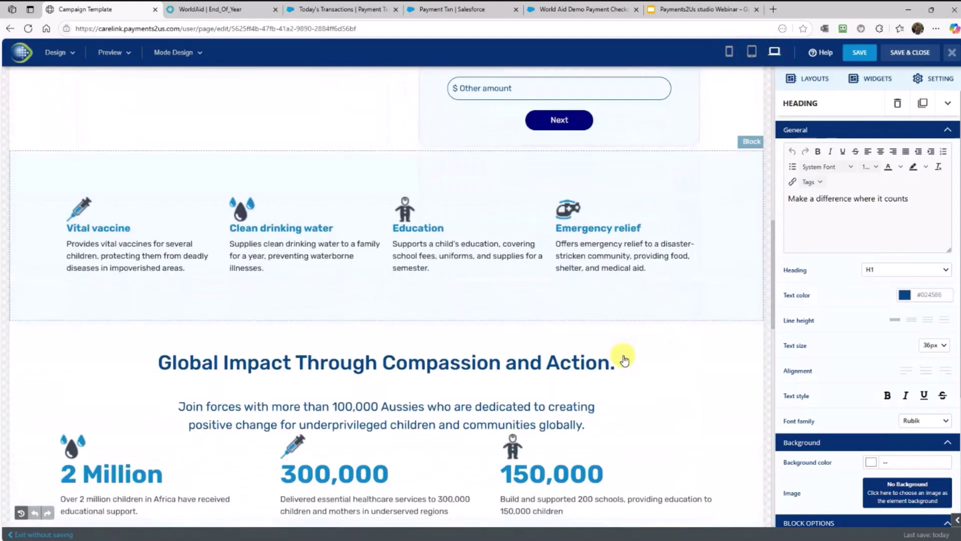
Place a Progress Bar layout above Global Impact and a YouTube widget beneath it
left_click(815, 82)
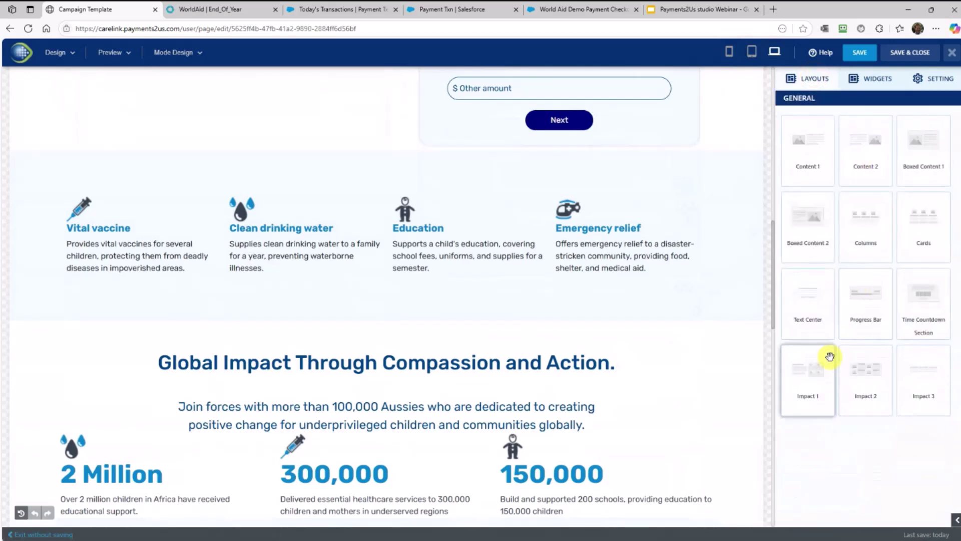
left_click_drag(862, 311, 307, 306)
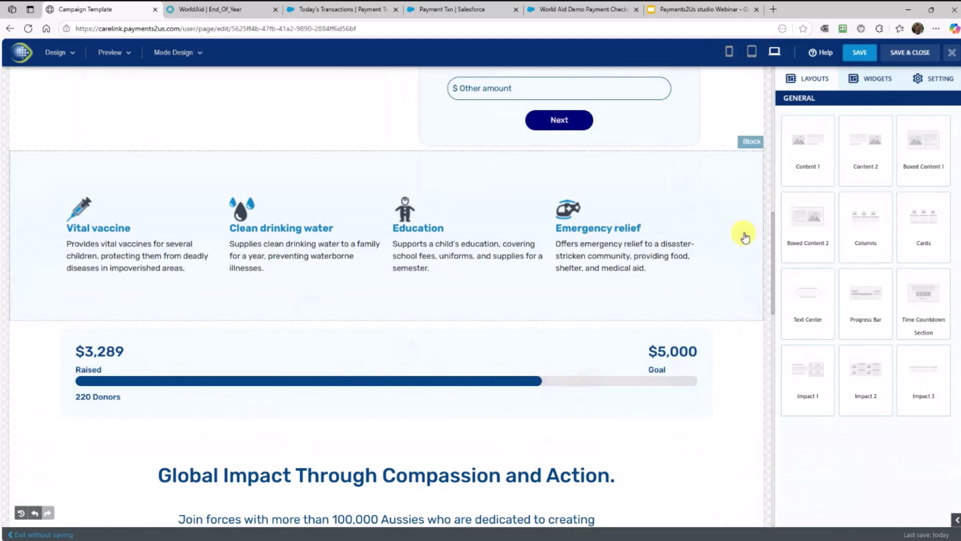
left_click(876, 80)
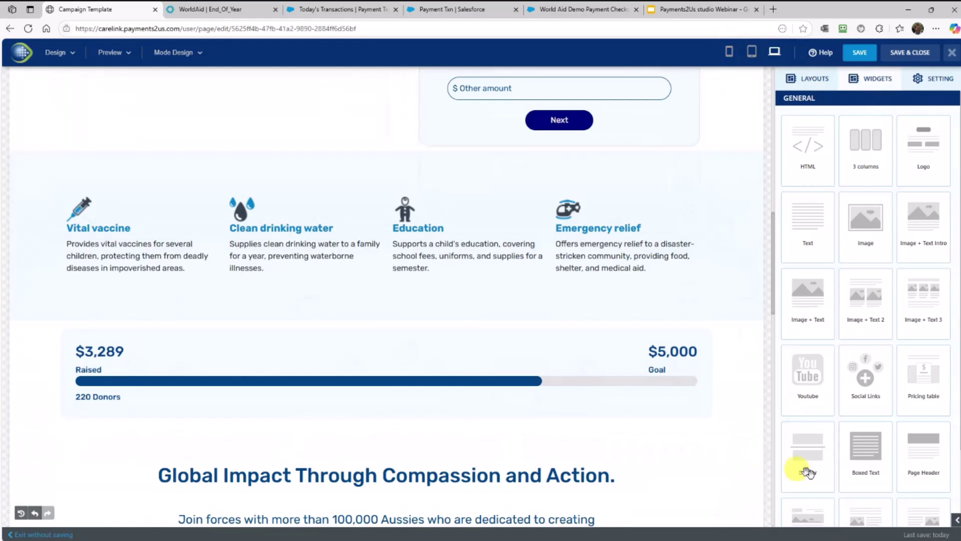
scroll(618, 467, "down", 1)
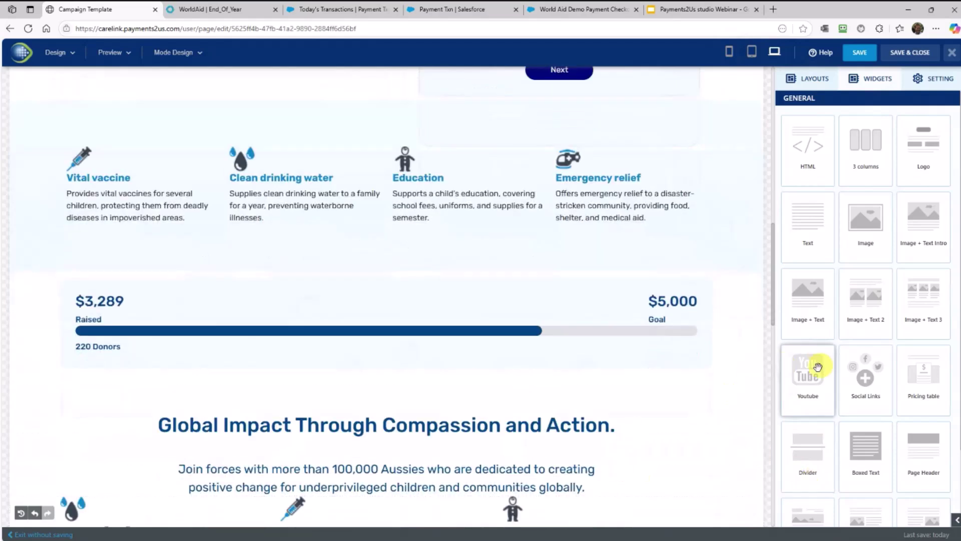
left_click_drag(818, 367, 446, 388)
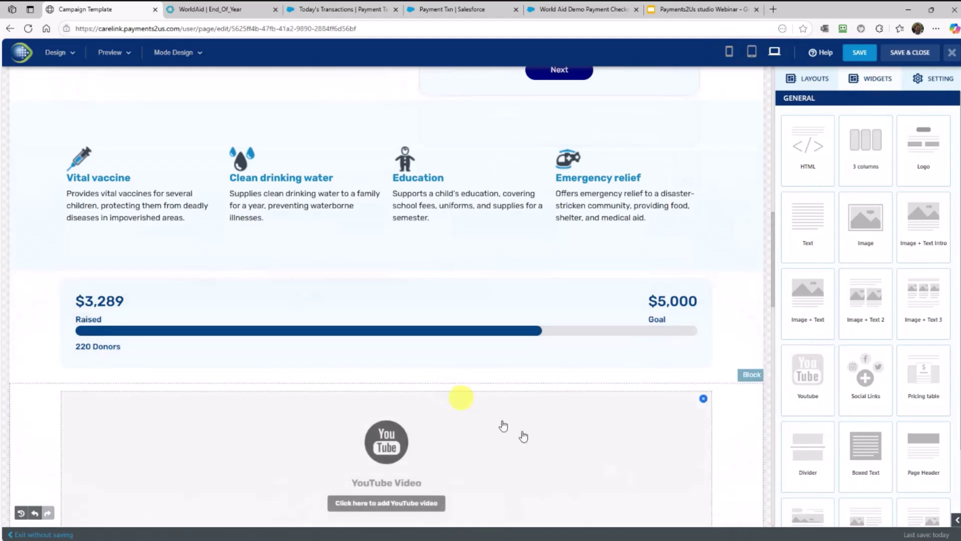
scroll(544, 461, "down", 1)
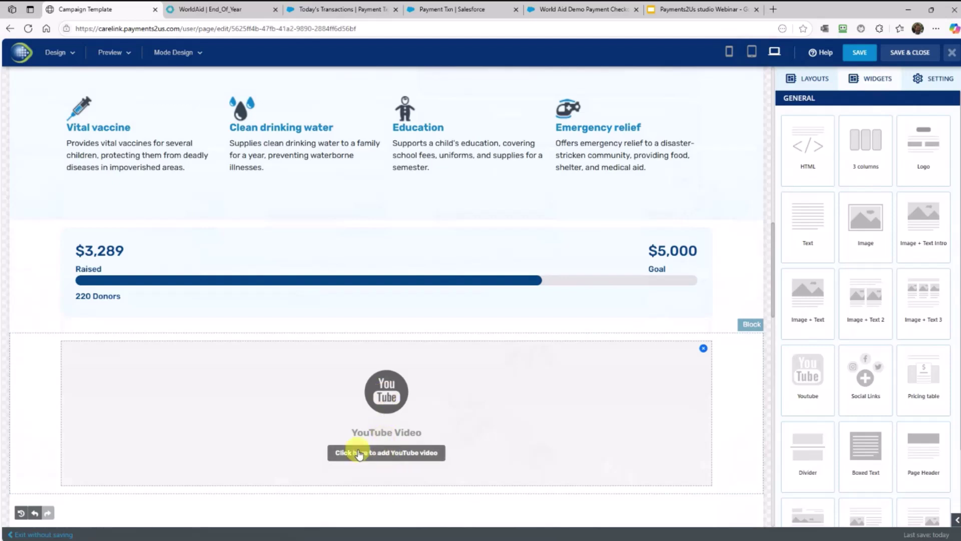
scroll(363, 458, "down", 1)
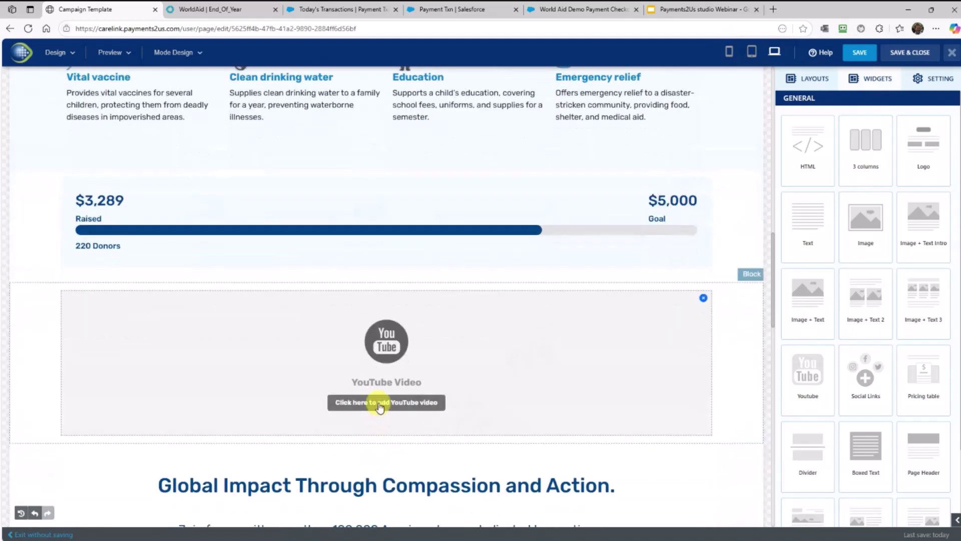
Paste the Annual Statements Overview YouTube link into the video block and save it
left_click(378, 402)
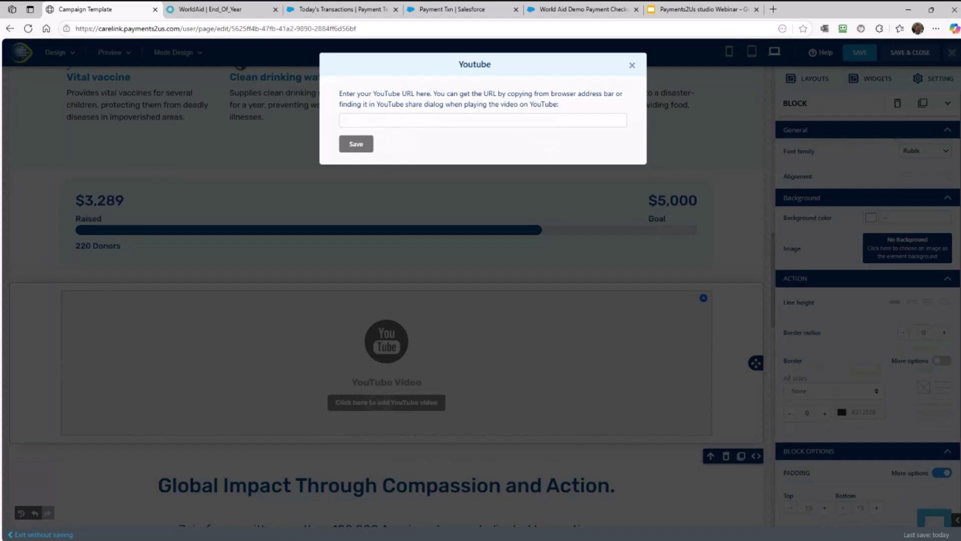
left_click(371, 121)
type("https://www.youtube.com/watch?v=I4BIR69QIA4")
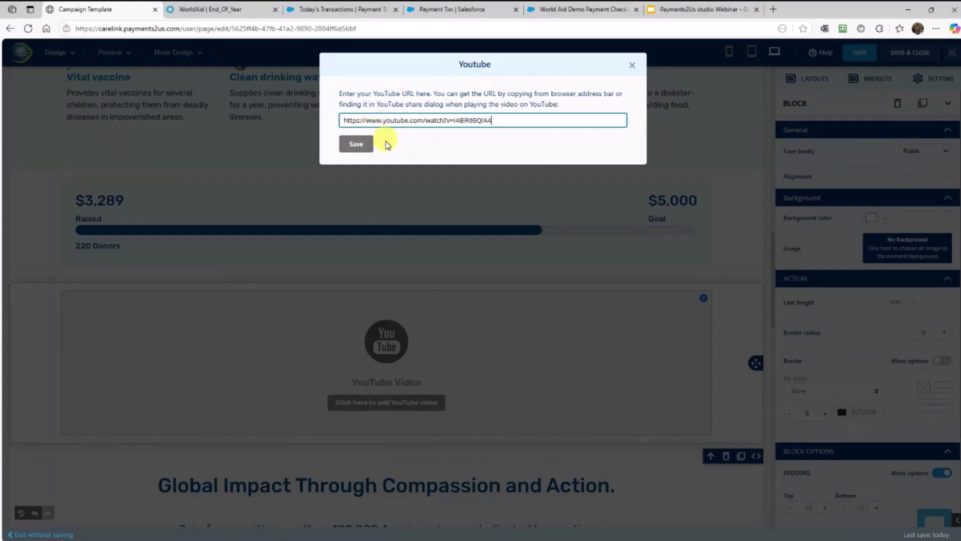
left_click(365, 148)
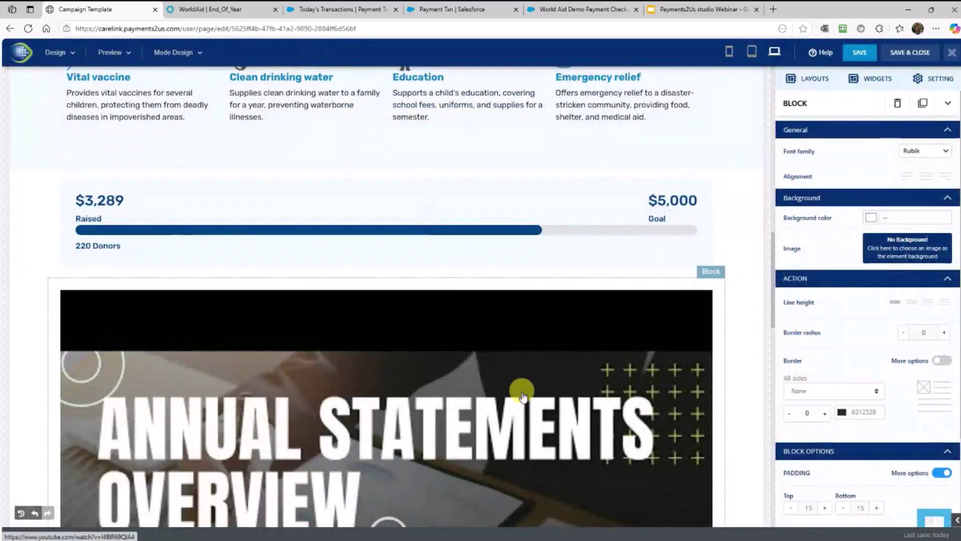
Save & Close EOGY25.Page and confirm the content saved alert
scroll(521, 397, "down", 1)
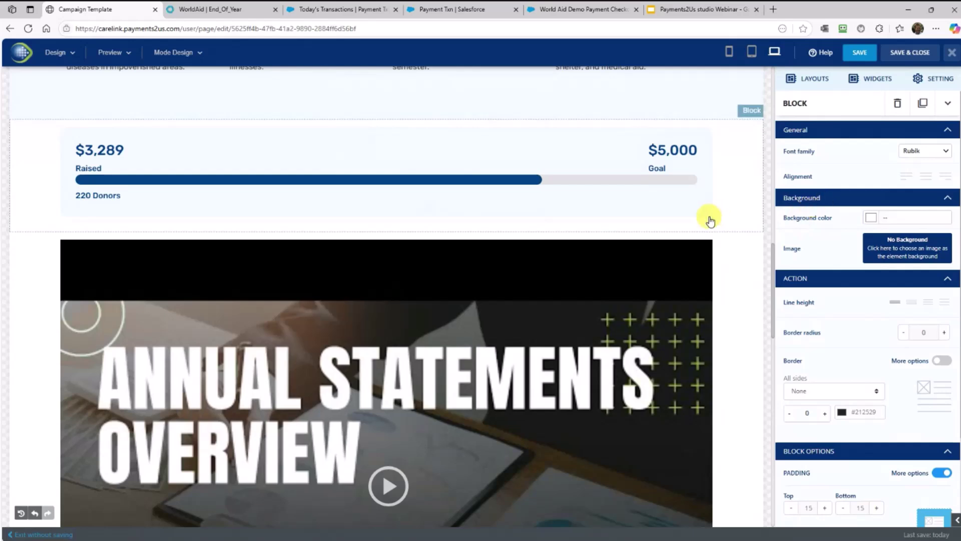
left_click(907, 54)
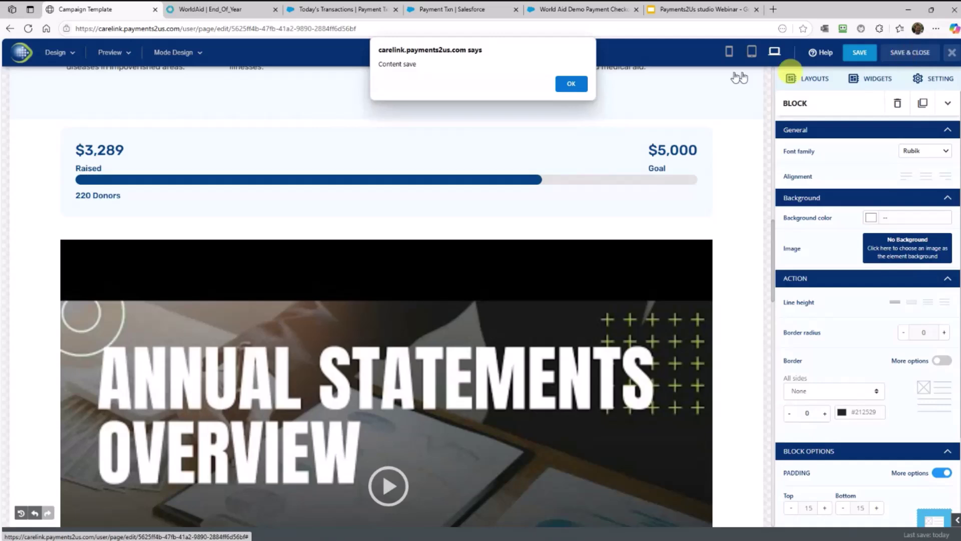
left_click(571, 83)
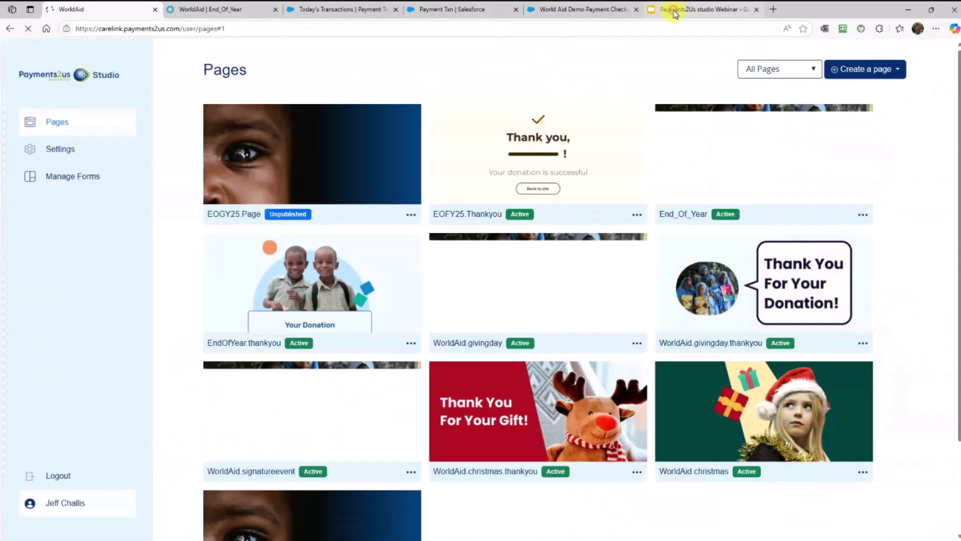
Present the webinar deck full screen and advance two slides to the covered fees slide
left_click(671, 9)
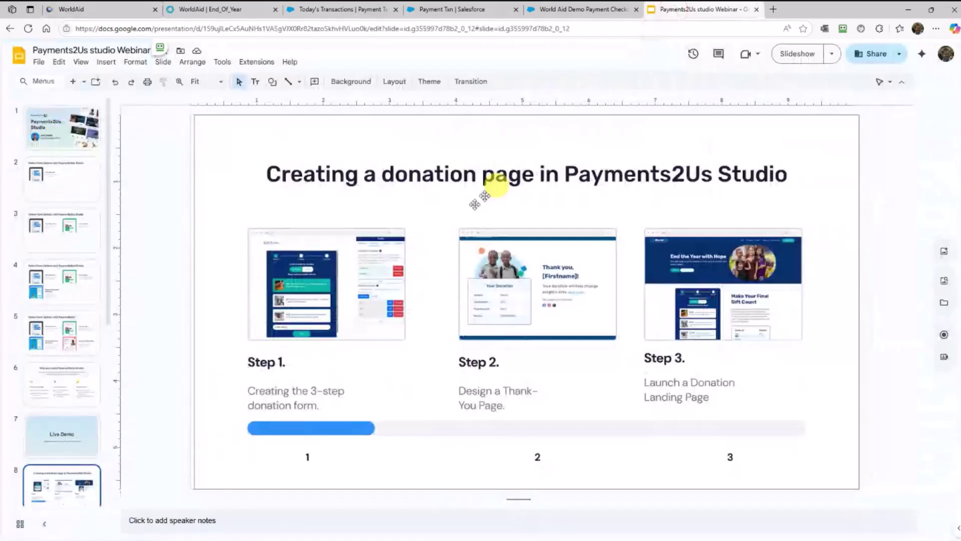
left_click(804, 58)
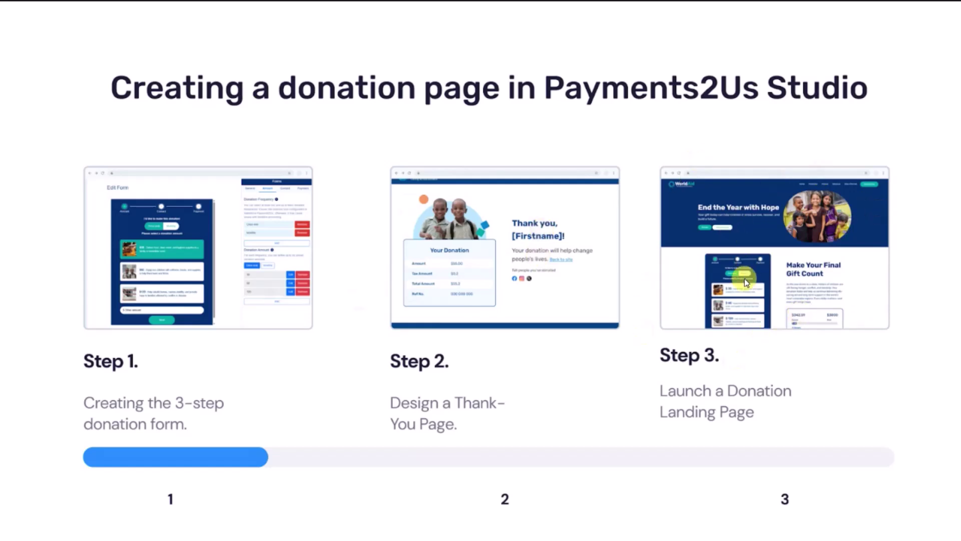
left_click(654, 298)
left_click(655, 298)
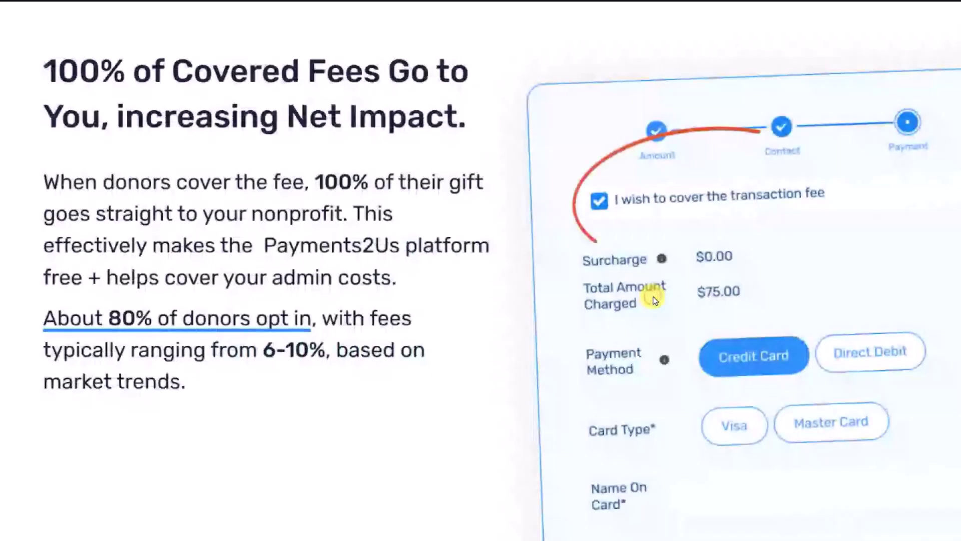